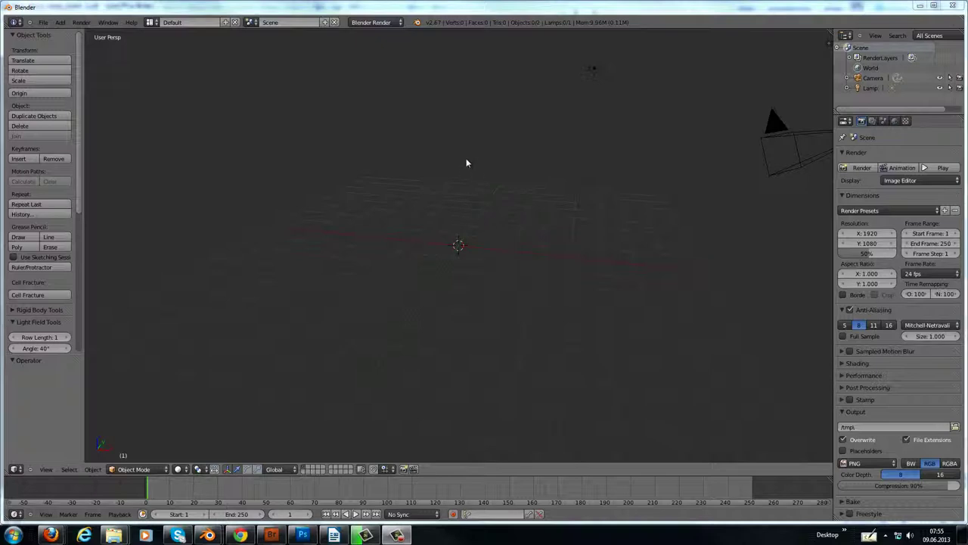
Step: Add a plane and scale it up 20 times as the ground surface
key("shift+a")
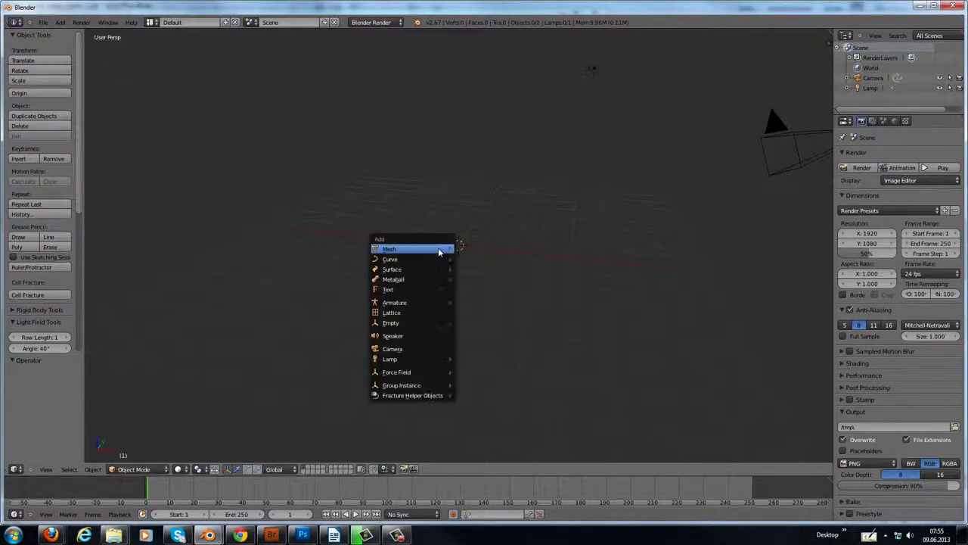
mouse_move(445, 251)
left_click(478, 252)
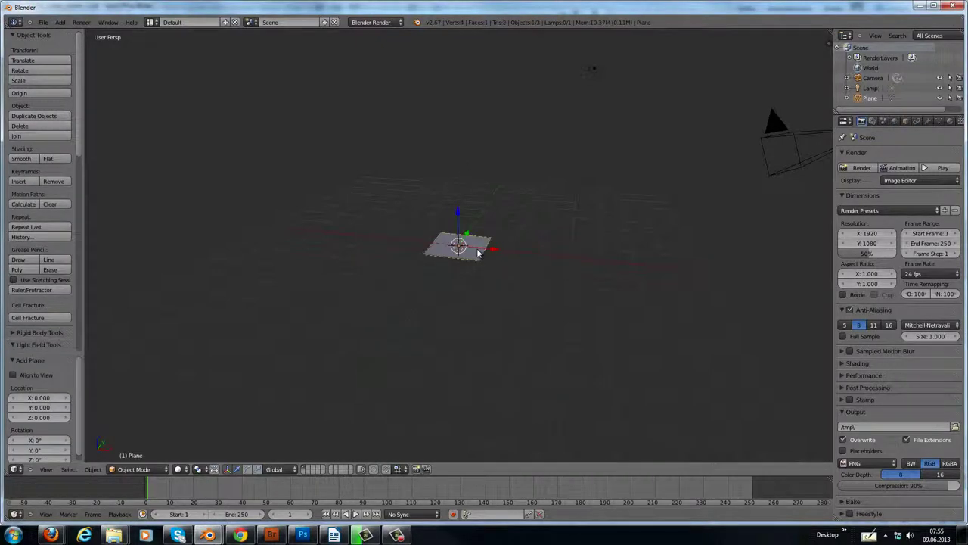
type("s20")
key("Return")
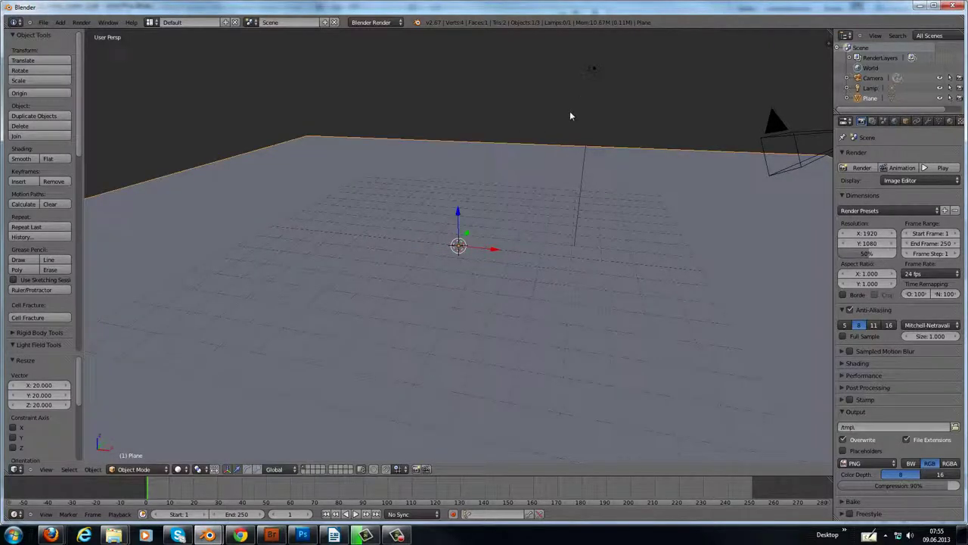
Step: Delete the lamp from the scene
right_click(595, 69)
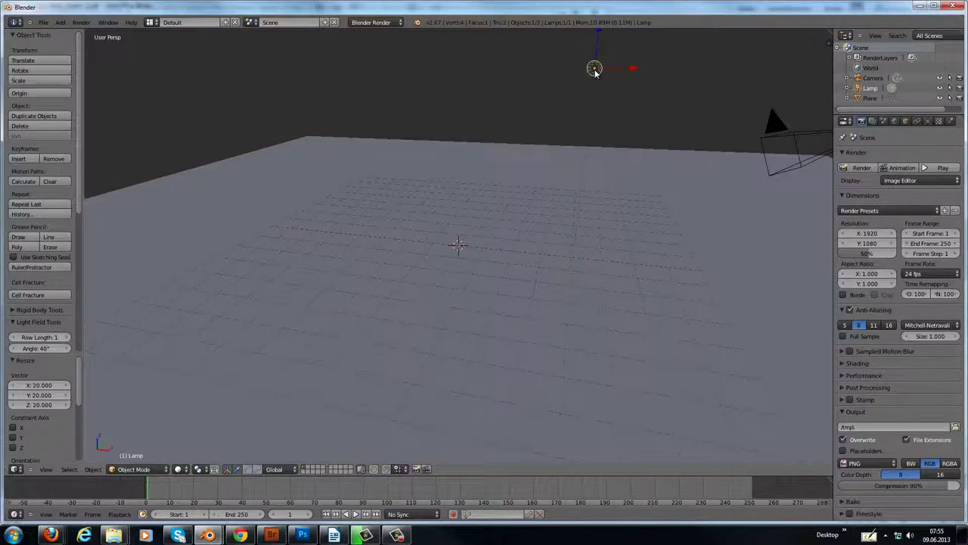
key("x")
left_click(594, 70)
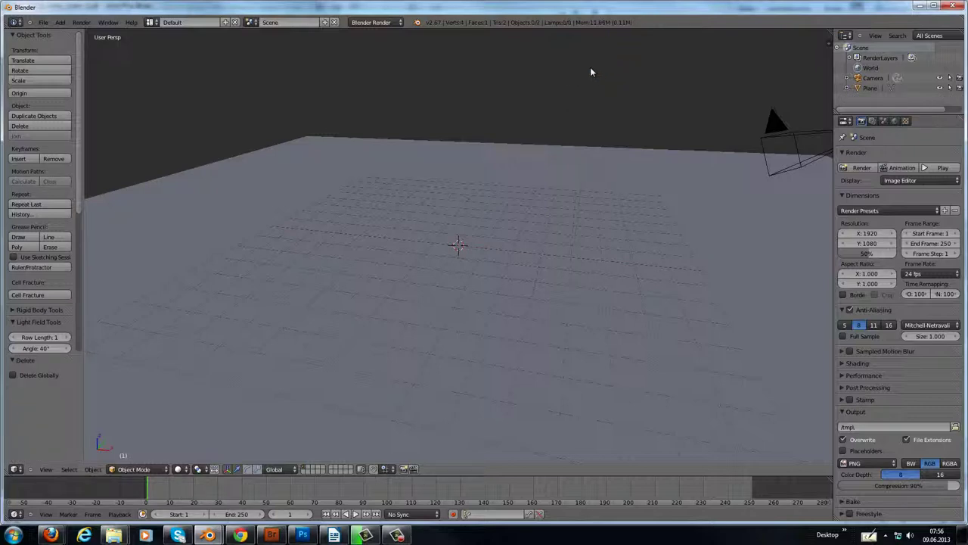
Step: Add a second plane at the 3D cursor
right_click(439, 243)
key("shift+a")
mouse_move(447, 241)
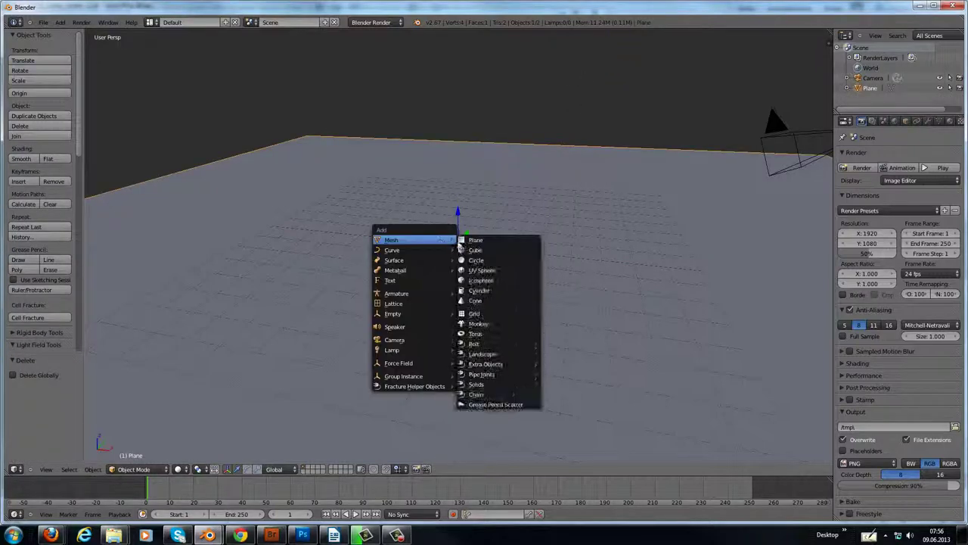
left_click(498, 241)
Step: Lift the new plane 3.313 on Z and slide it 4.163 along X
key("g")
key("z")
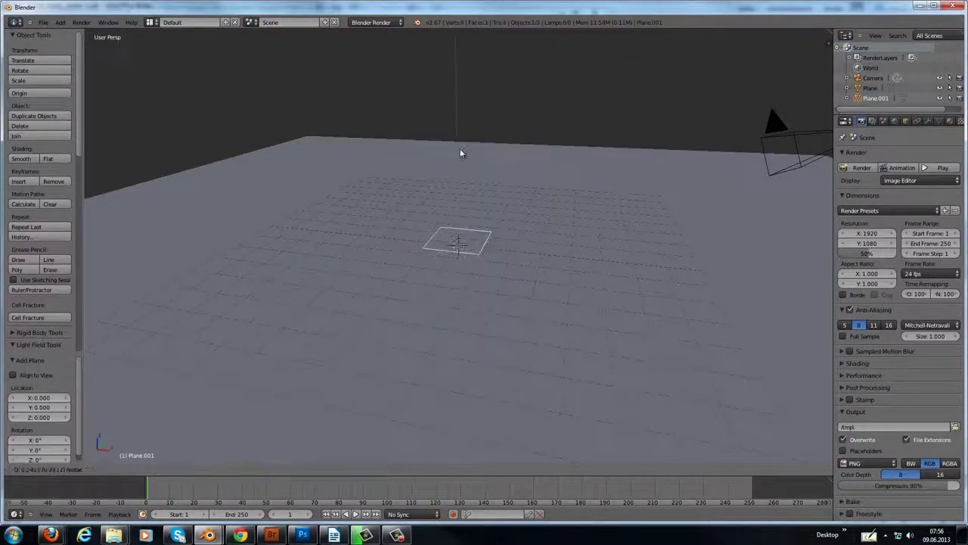
left_click(461, 126)
key("g")
key("x")
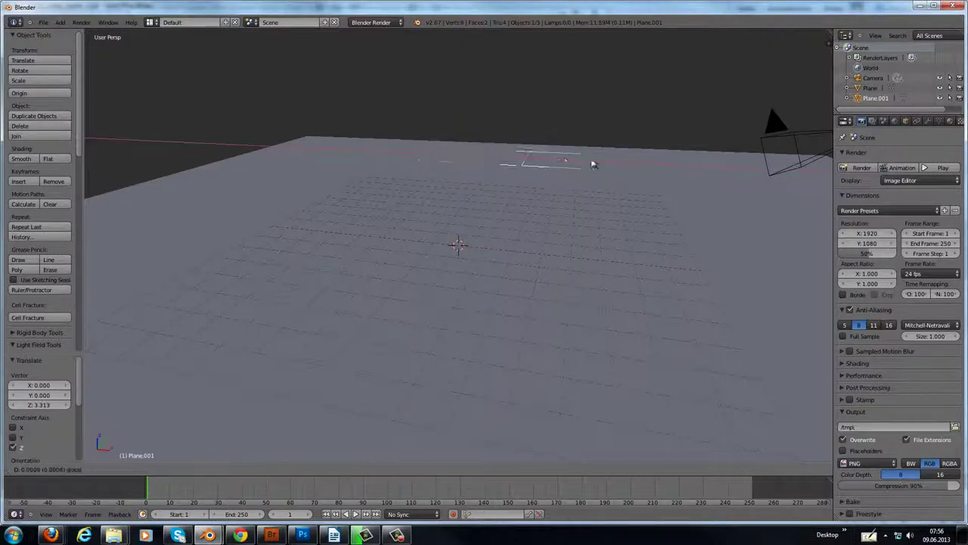
left_click(622, 163)
Step: Tilt the plane 45° about the Y axis
key("g")
key("z")
key("y")
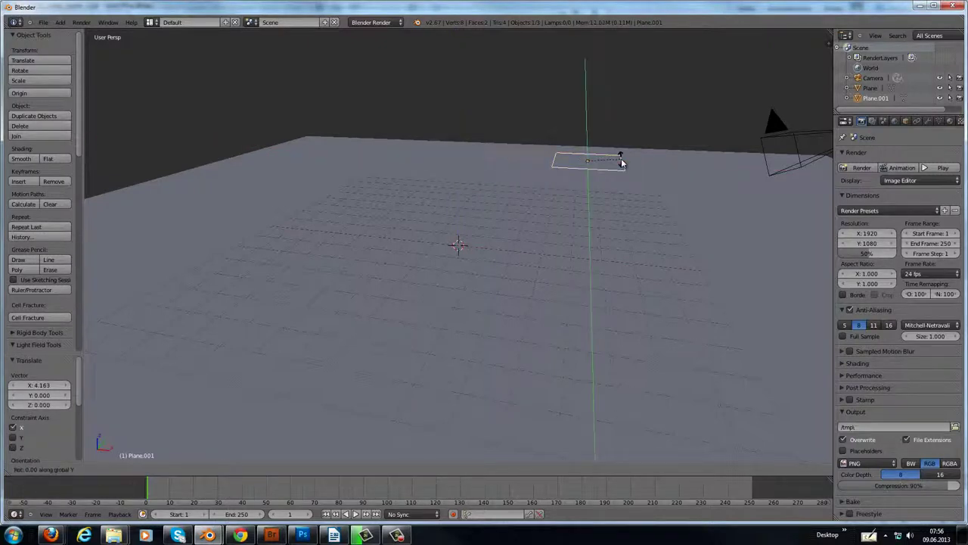
key("Escape")
key("r")
key("y")
key("4")
key("5")
key("Return")
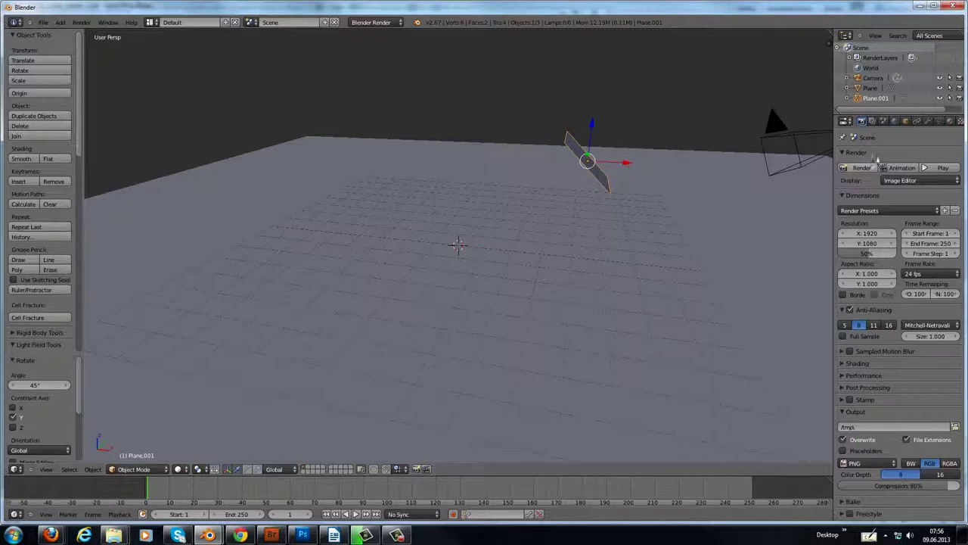
Step: Give the plane a new material, switch to Cycles, and make it an Emission shader
left_click(950, 121)
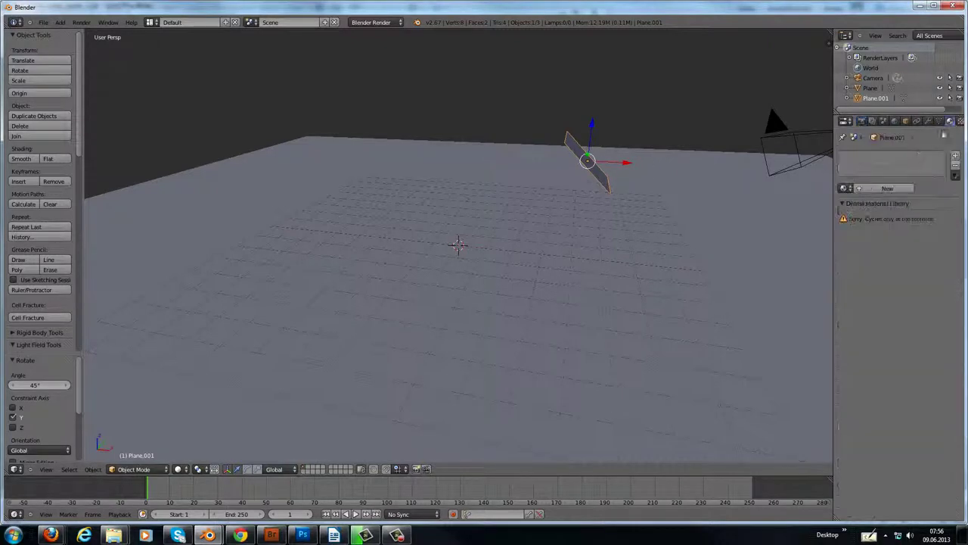
left_click(876, 187)
left_click(376, 22)
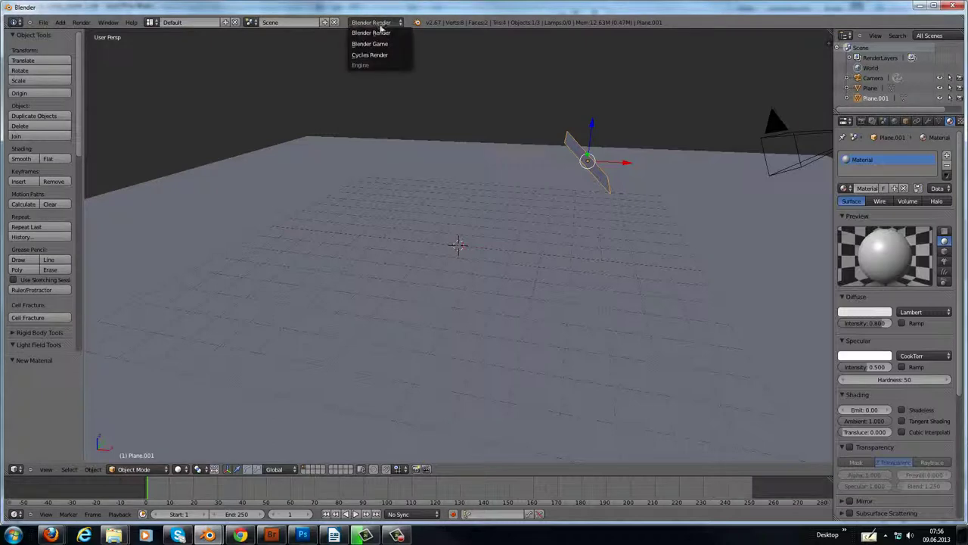
left_click(388, 58)
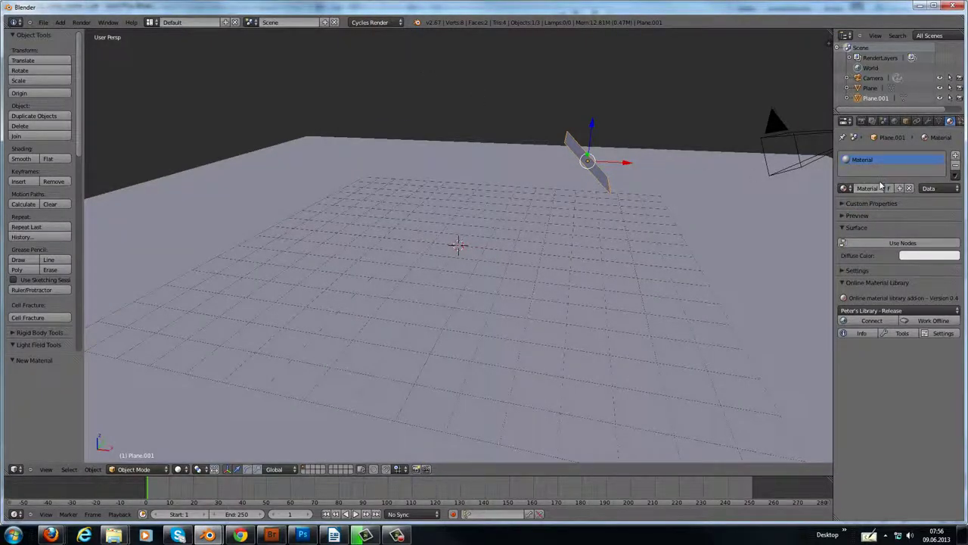
left_click(891, 242)
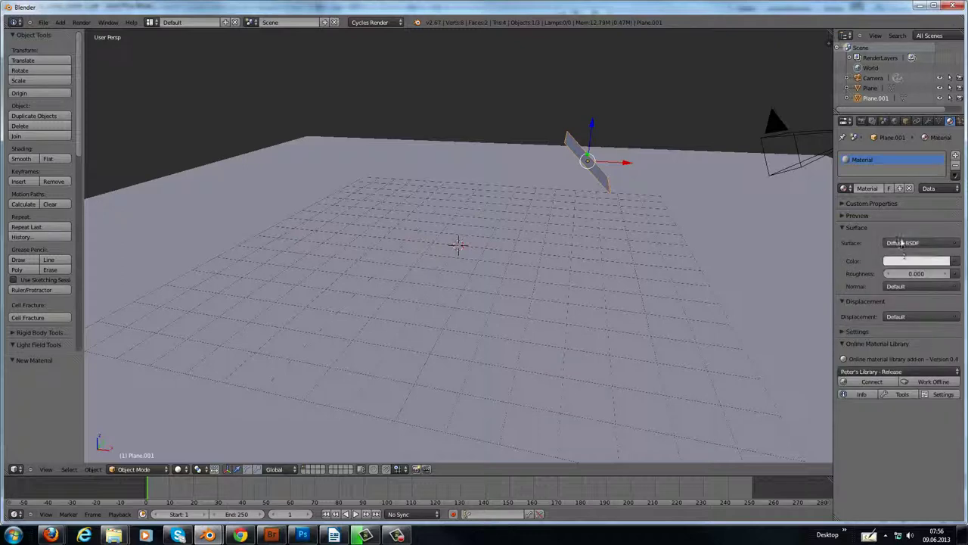
left_click(902, 242)
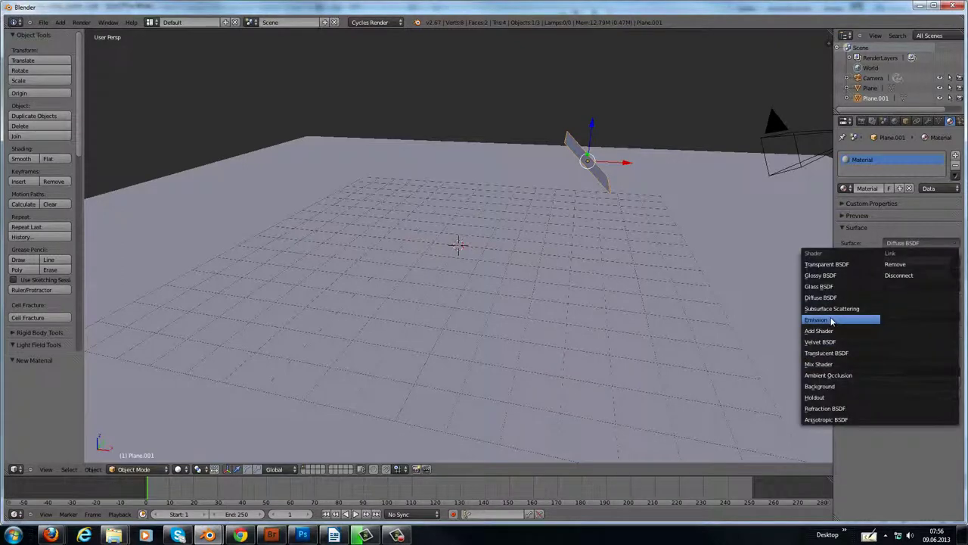
left_click(821, 320)
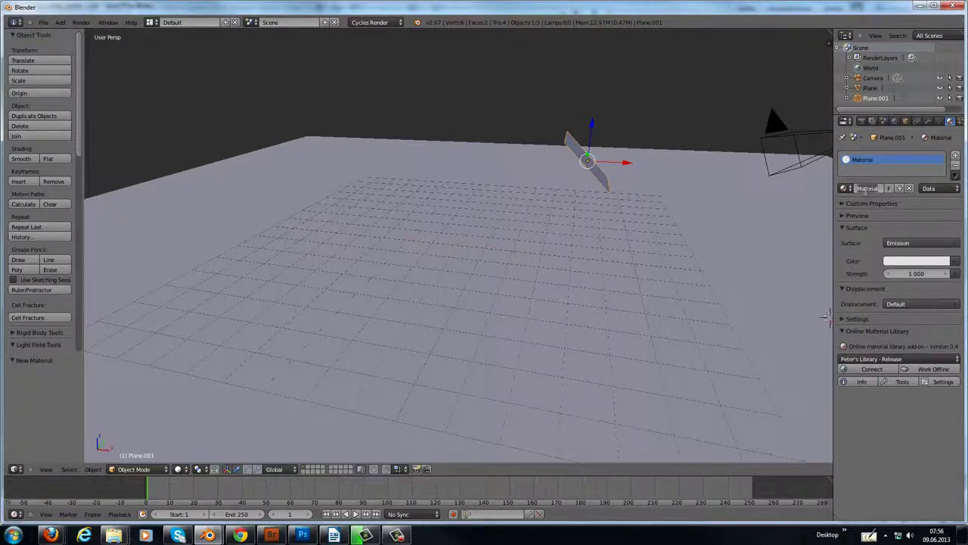
Step: Rename the material to Light_yellow
double_click(866, 191)
type("Light")
key("Return")
double_click(870, 188)
key("End")
type("_yellow")
key("Return")
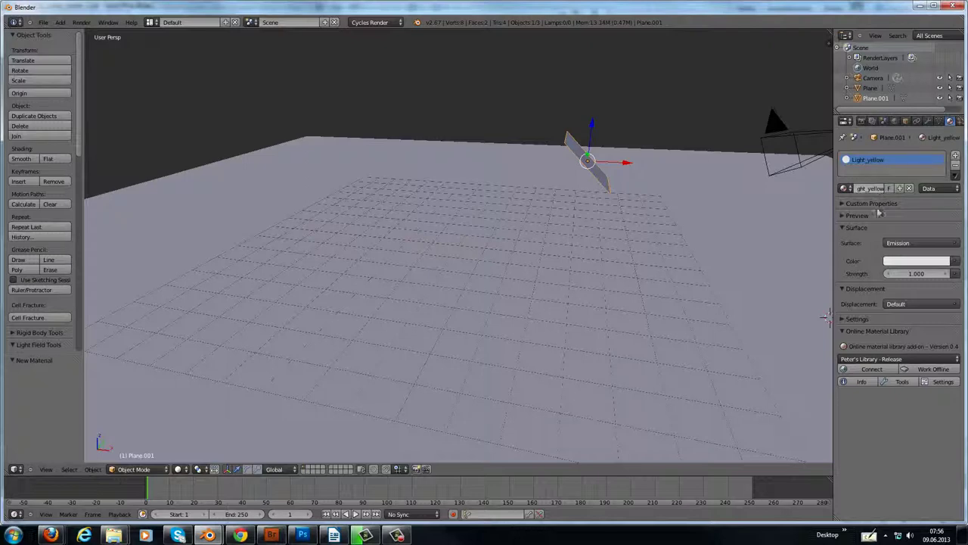
Step: Tint the emission colour pale yellow and begin editing its strength
left_click(911, 261)
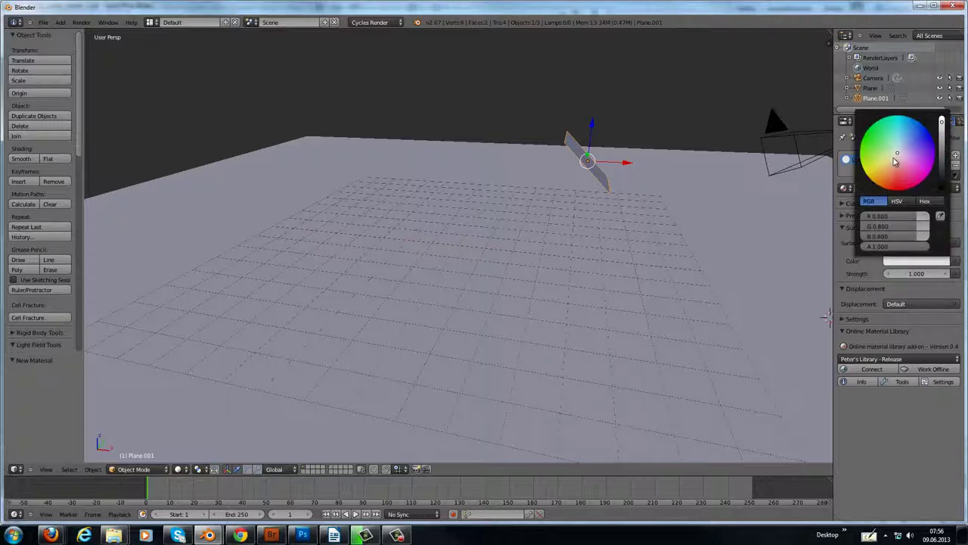
left_click_drag(894, 161, 894, 159)
left_click(907, 274)
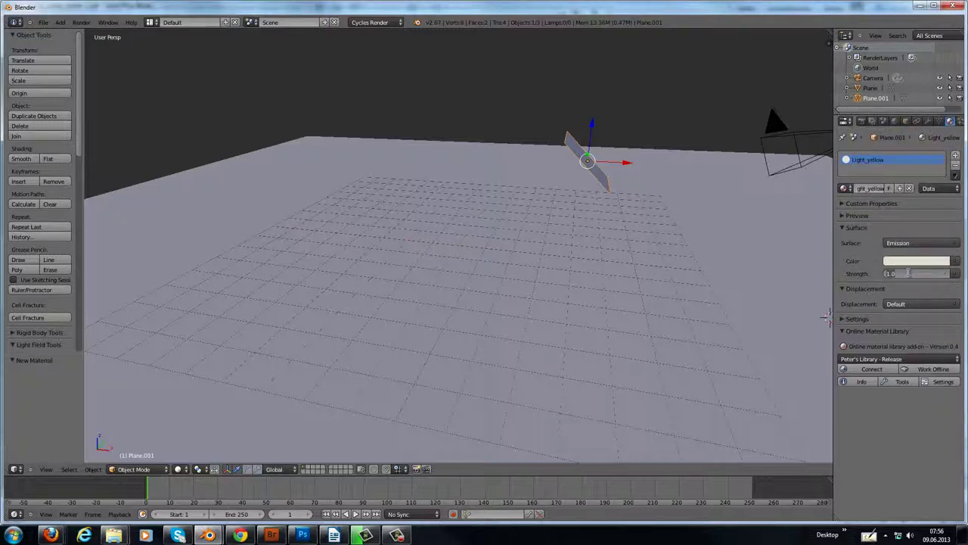
Step: Set emission strength to 10, then duplicate the plane leftward and rotate the copy 90° about Y
type("10")
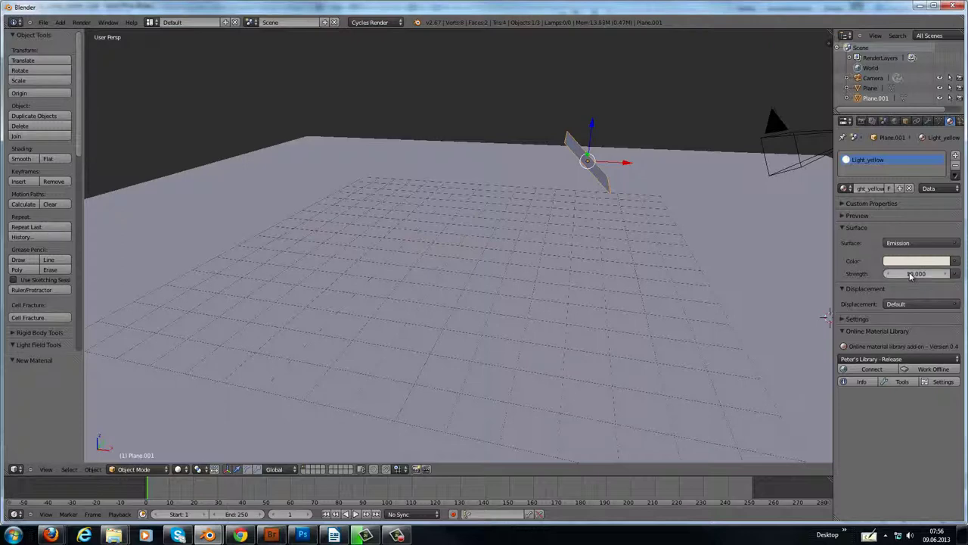
key("Return")
key("shift+d")
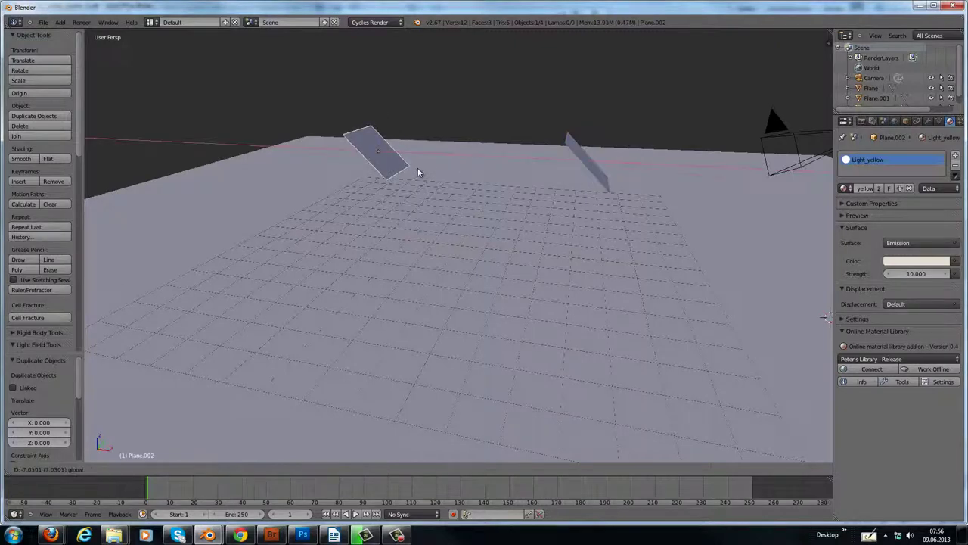
left_click(412, 161)
type("ry90")
key("Return")
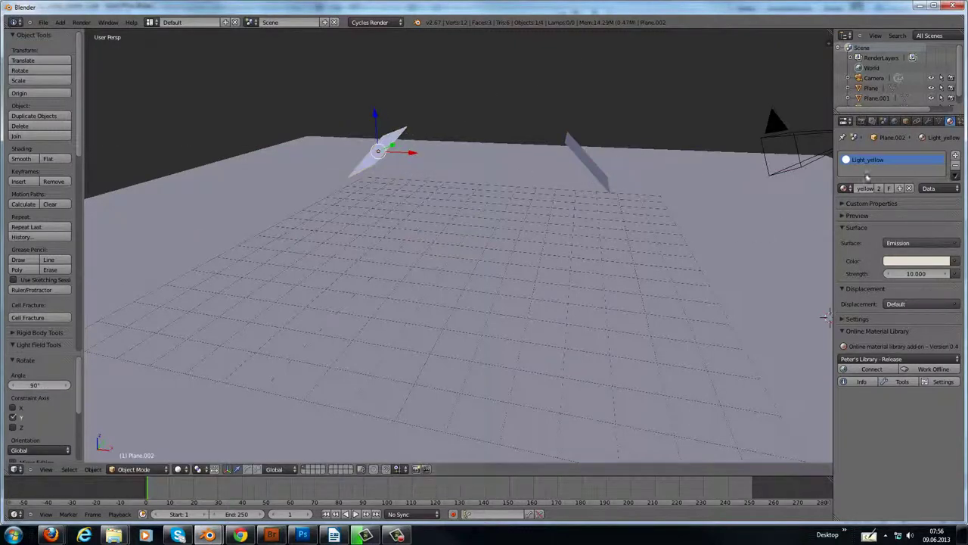
Step: Give the copy its own material named Light_blue and open its emission colour
left_click(879, 189)
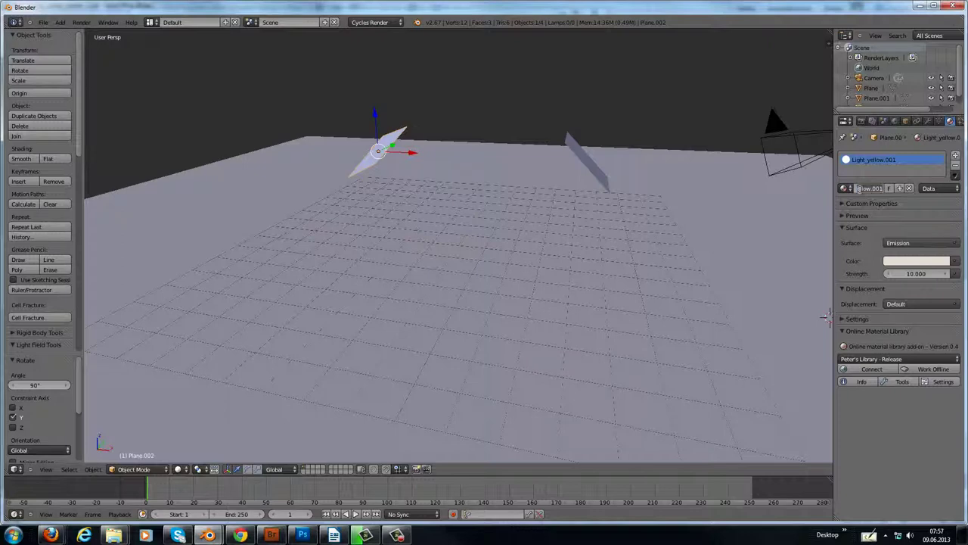
left_click(860, 189)
type("Light_blue")
key("Return")
left_click(903, 261)
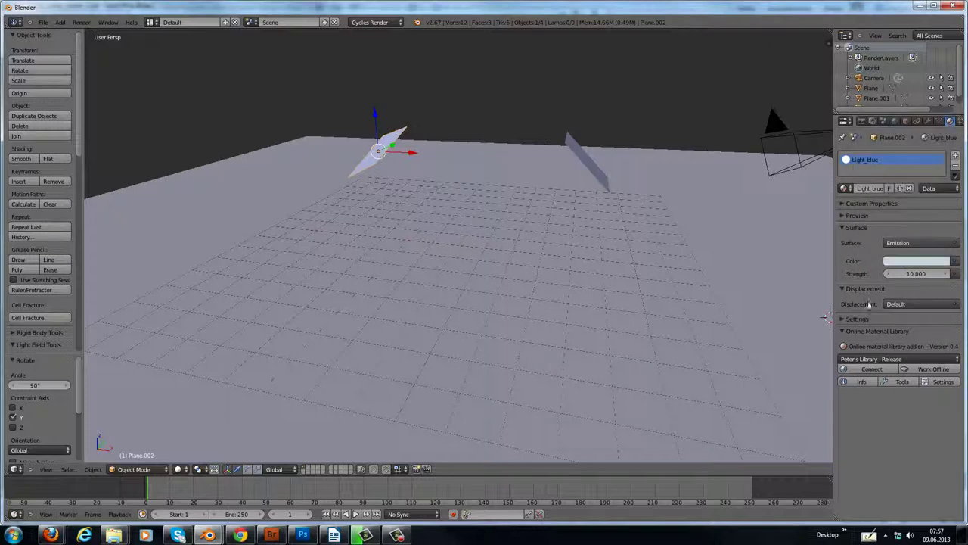
mouse_move(591, 152)
middle_mouse_down()
mouse_move(573, 168)
mouse_move(590, 162)
middle_mouse_up()
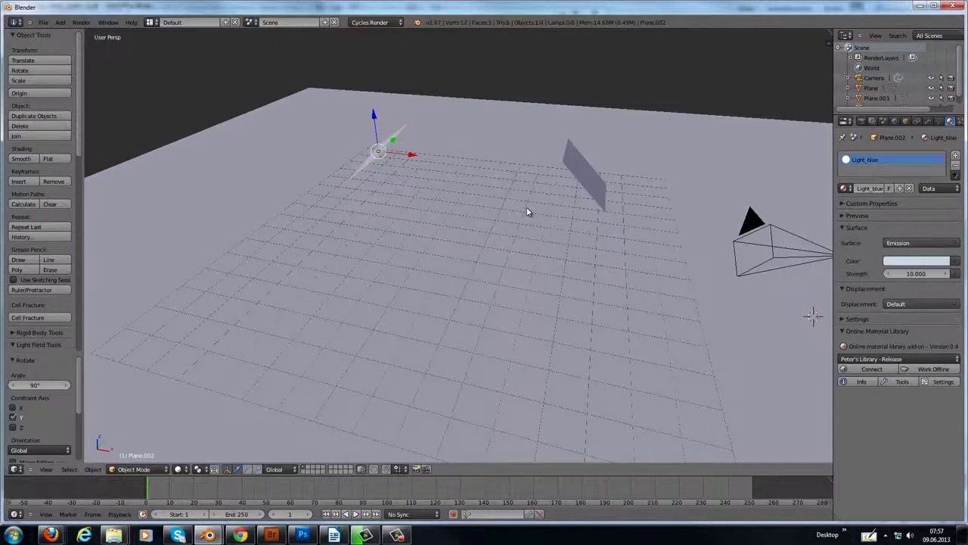
Step: Frame the whole scene, zoom in, and align the camera to the view
key("shift+c")
scroll(469, 298, "up", 5)
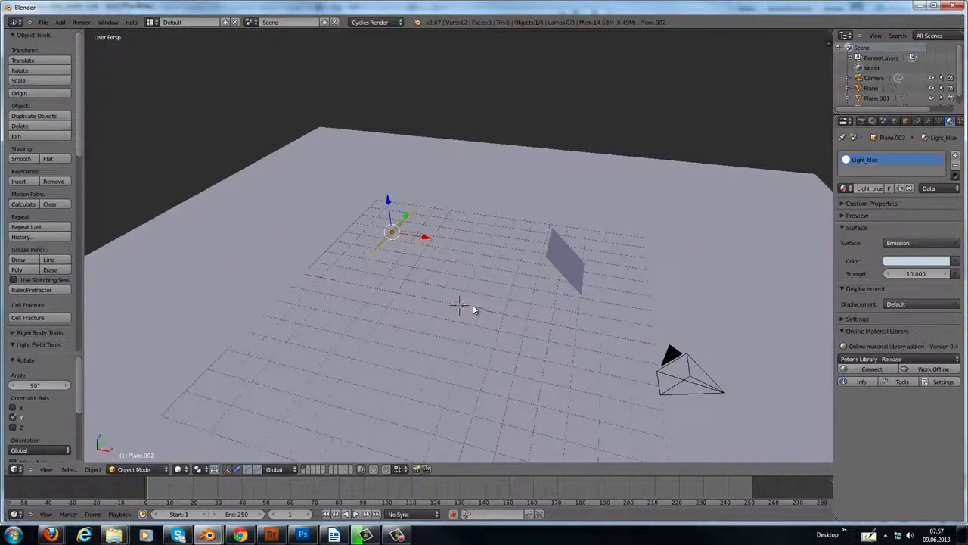
scroll(473, 308, "up", 3)
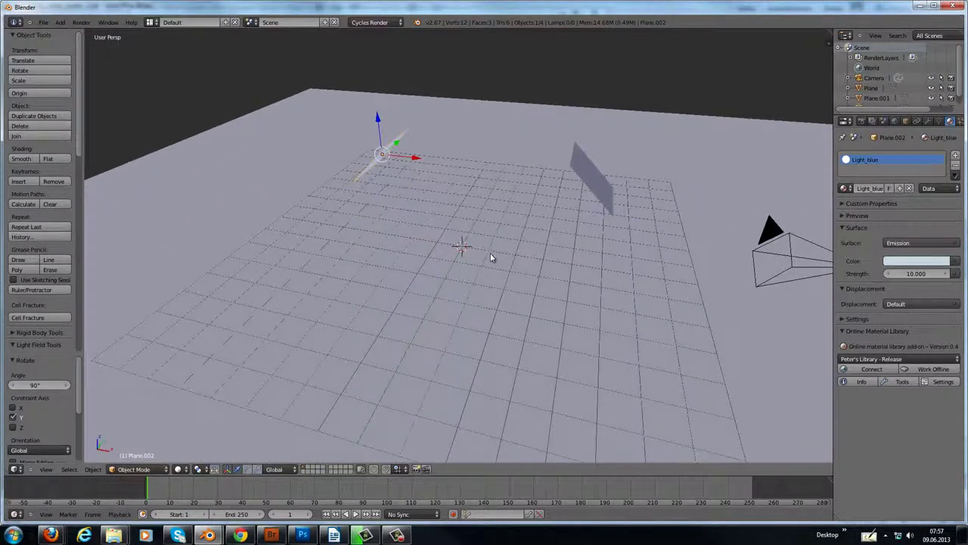
scroll(490, 255, "up", 5)
key("ctrl+alt+KP_0")
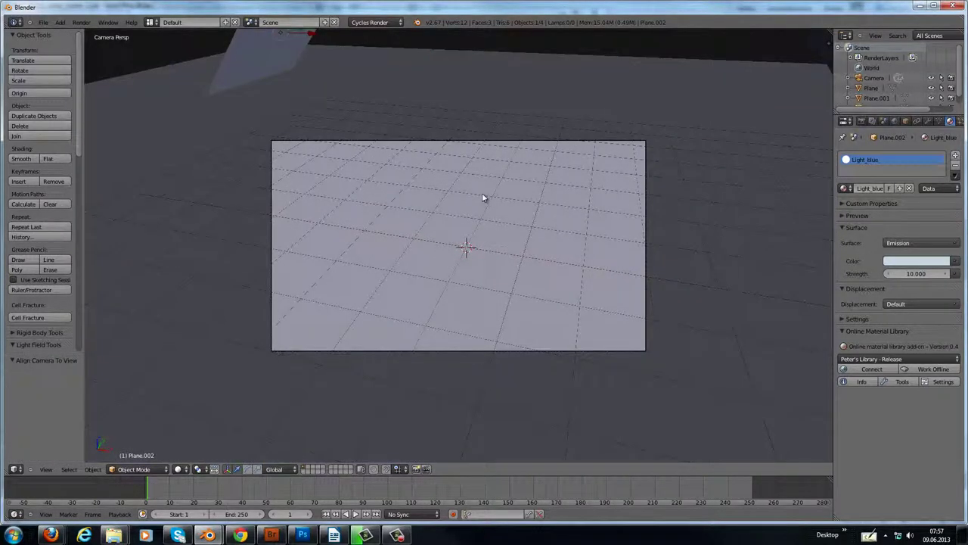
Step: Show the properties sidebar, start Screencast Keys display, and realign the camera to the view
key("n")
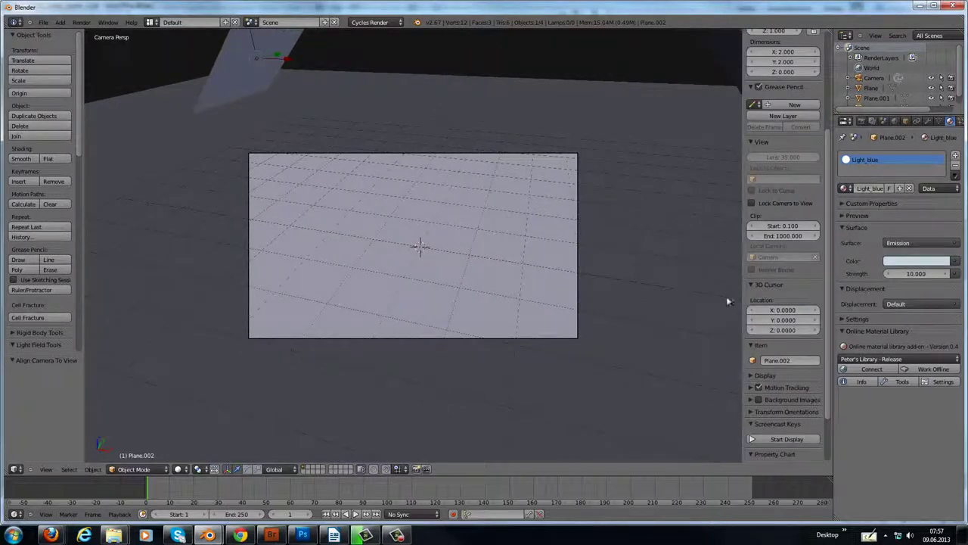
left_click(763, 439)
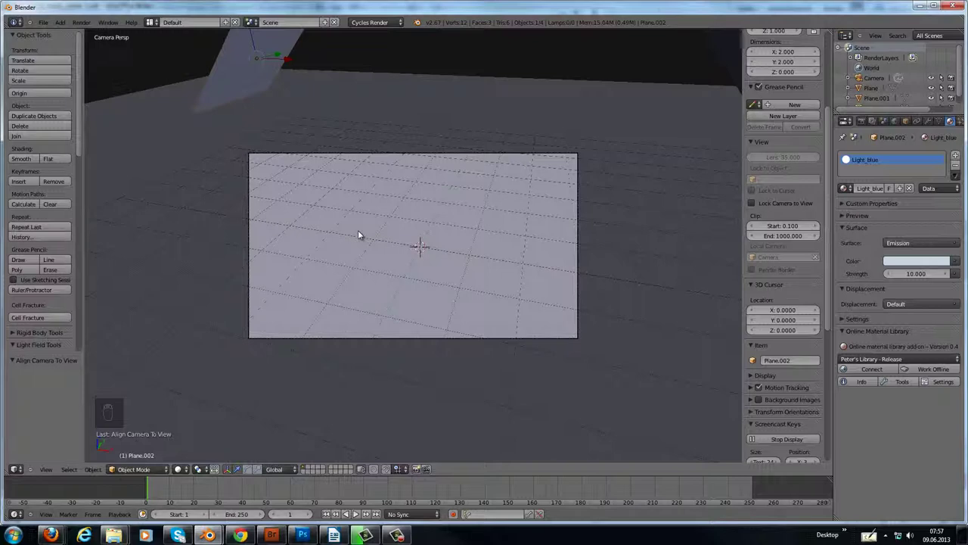
key("ctrl+alt+KP_0")
Step: Add a cylinder, move it to layer 2, and show only that layer
mouse_move(457, 232)
middle_mouse_down()
mouse_move(434, 233)
mouse_move(469, 230)
middle_mouse_up()
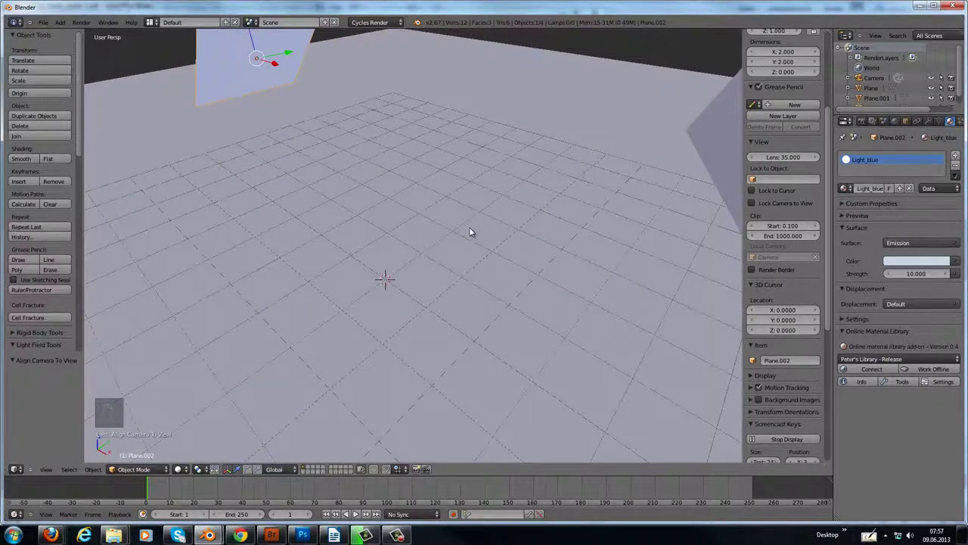
key("shift+a")
mouse_move(469, 229)
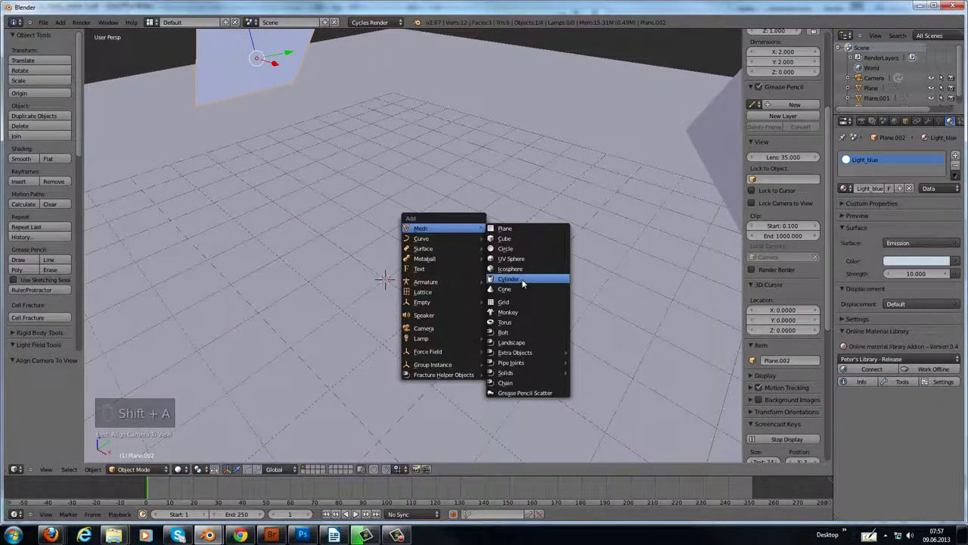
left_click(522, 283)
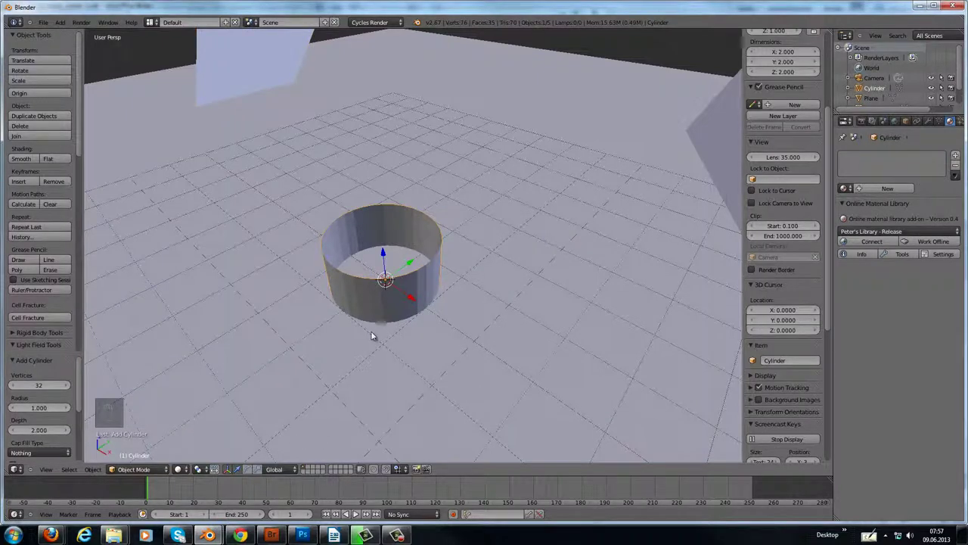
key("m")
key("2")
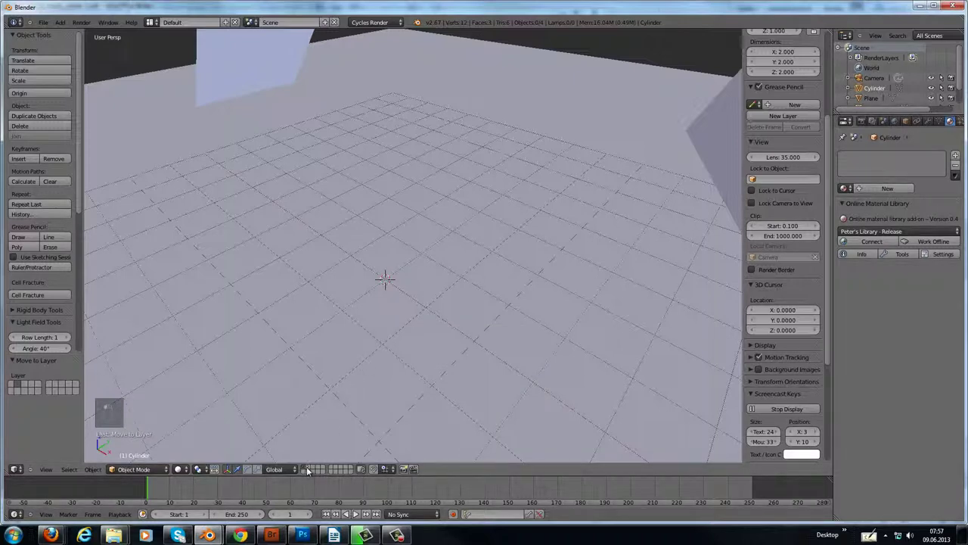
left_click(306, 467)
Step: In front orthographic view, narrow the cylinder to 0.574 while keeping its height
key("KP_1")
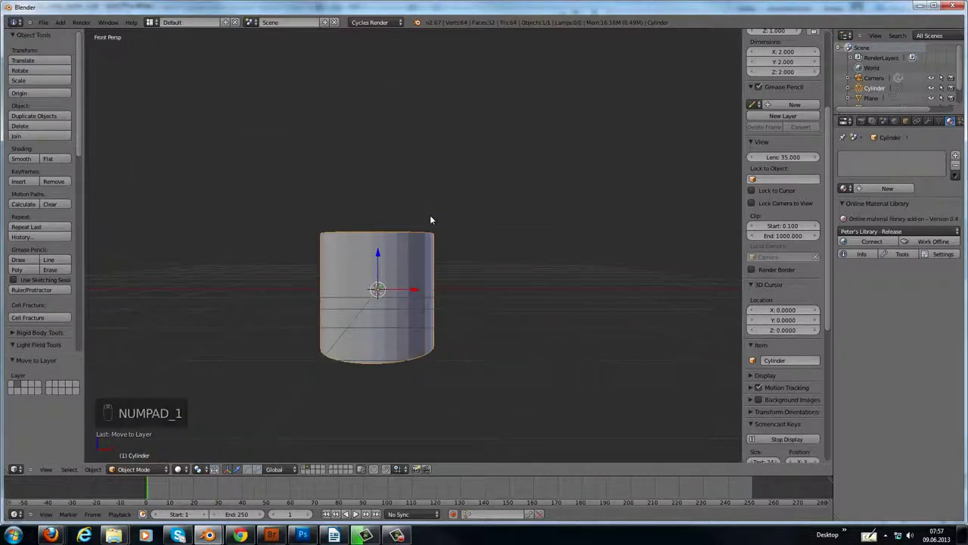
key("KP_5")
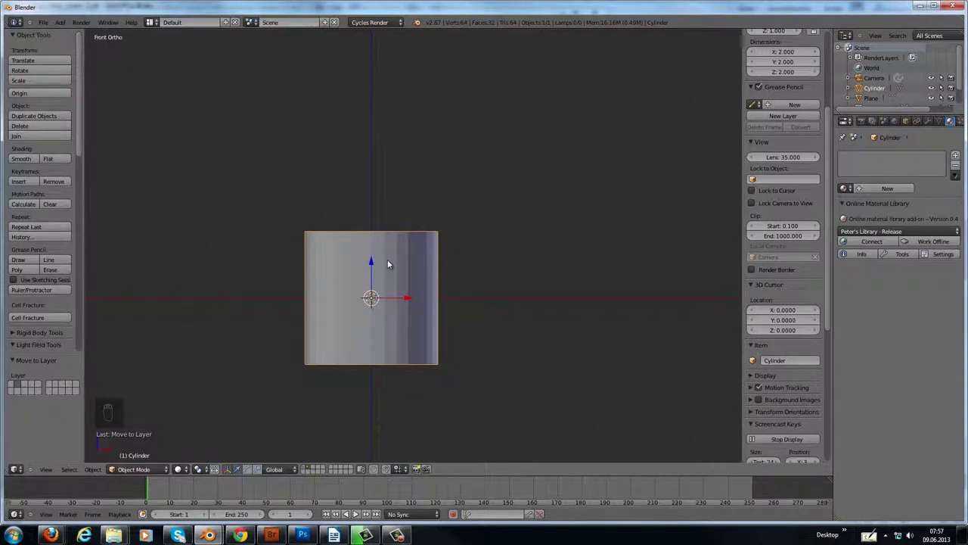
key("s")
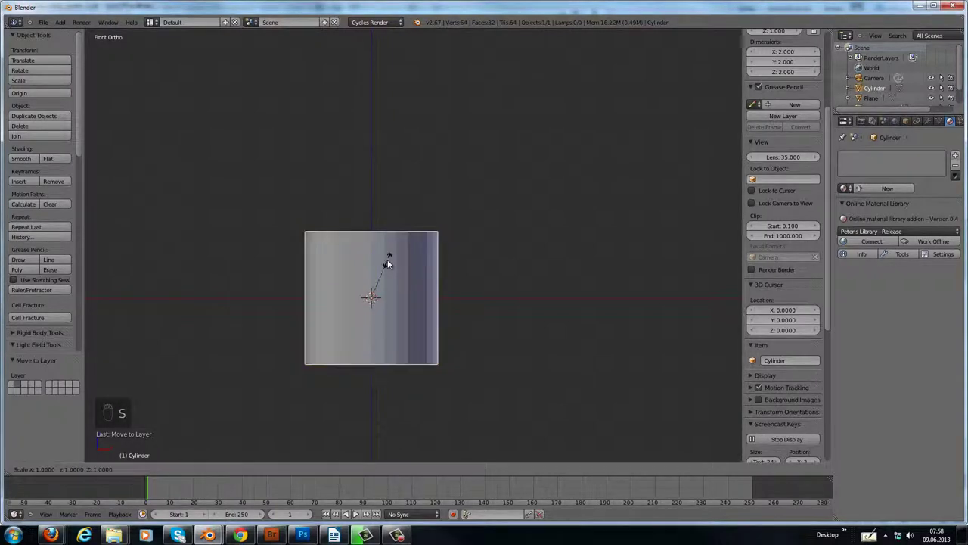
key("shift+z")
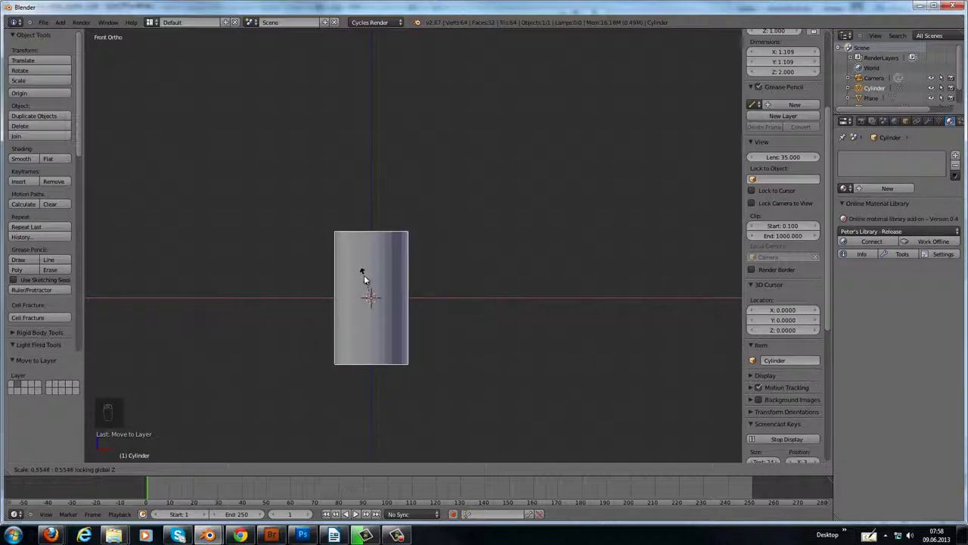
left_click(367, 273)
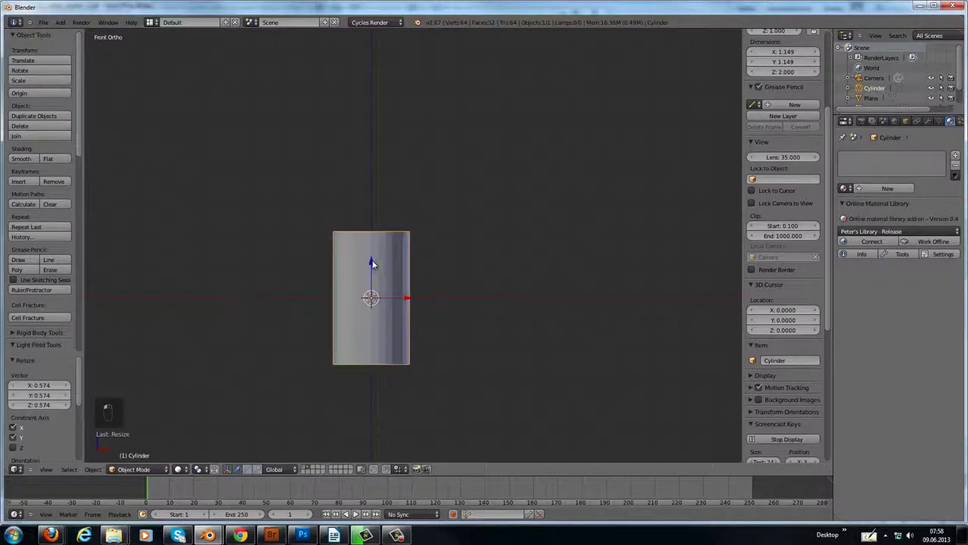
left_click_drag(372, 260, 370, 199)
Step: Cancel the raise and shift the cylinder mesh up 1 on Z in Edit Mode
right_click(372, 259)
key("Tab")
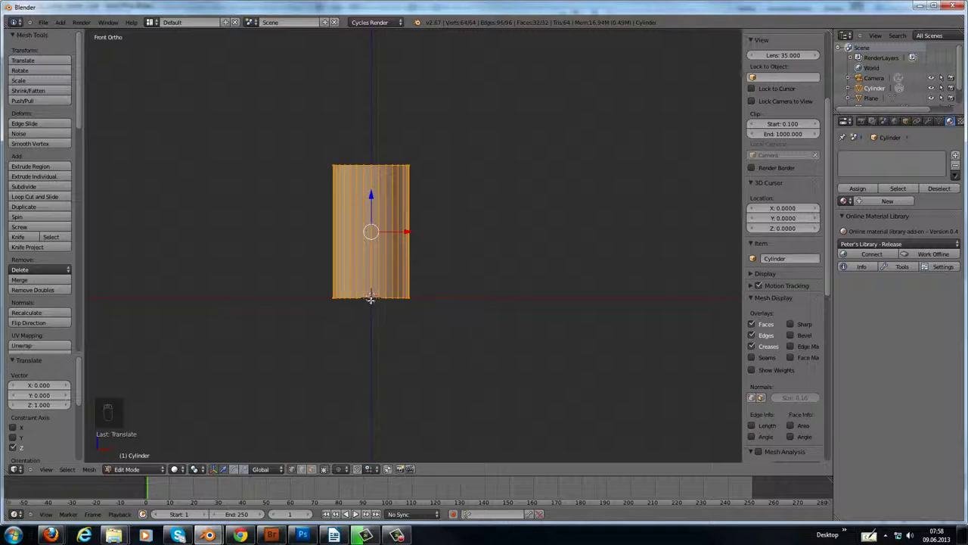
key("Tab")
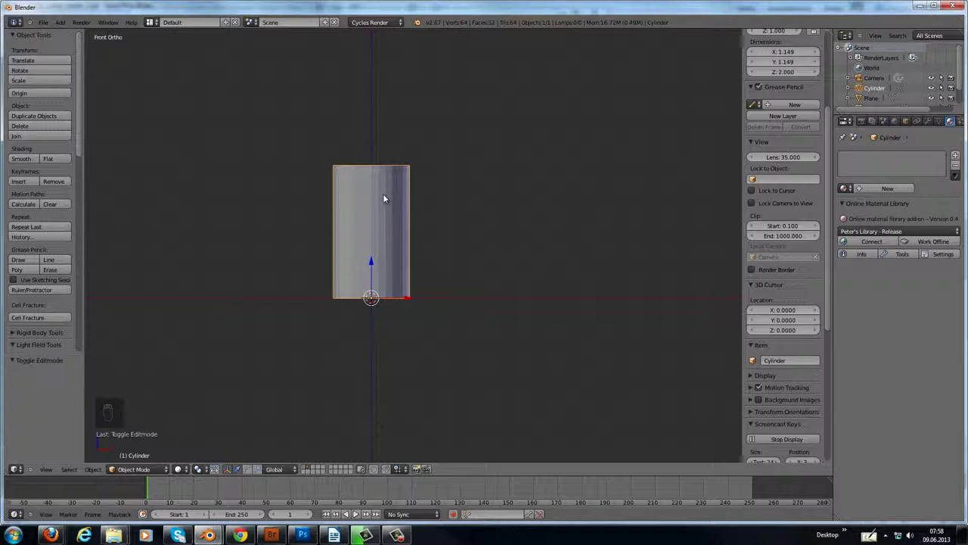
key("Tab")
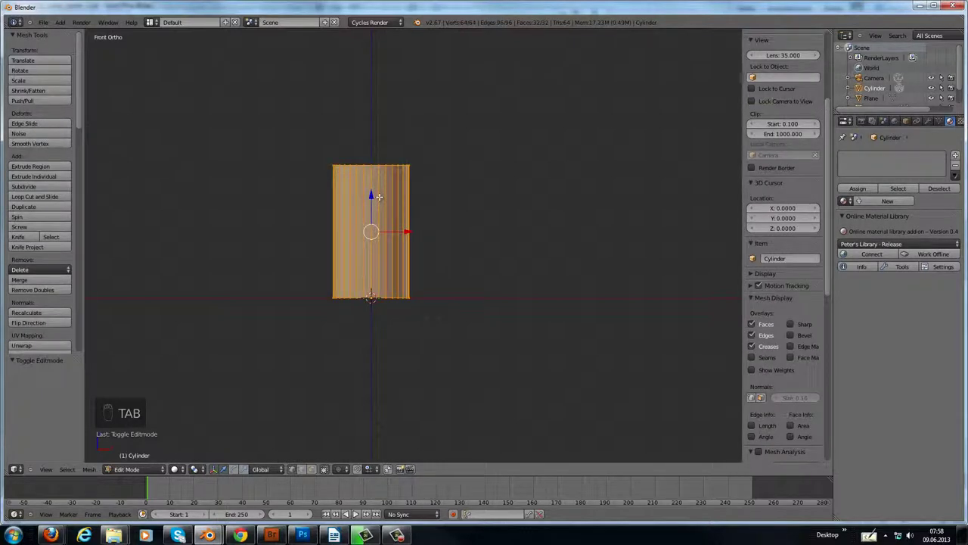
Step: Add edge loops near the bottom and top, then select the bottom rim loop
key("ctrl+r")
left_click(378, 196)
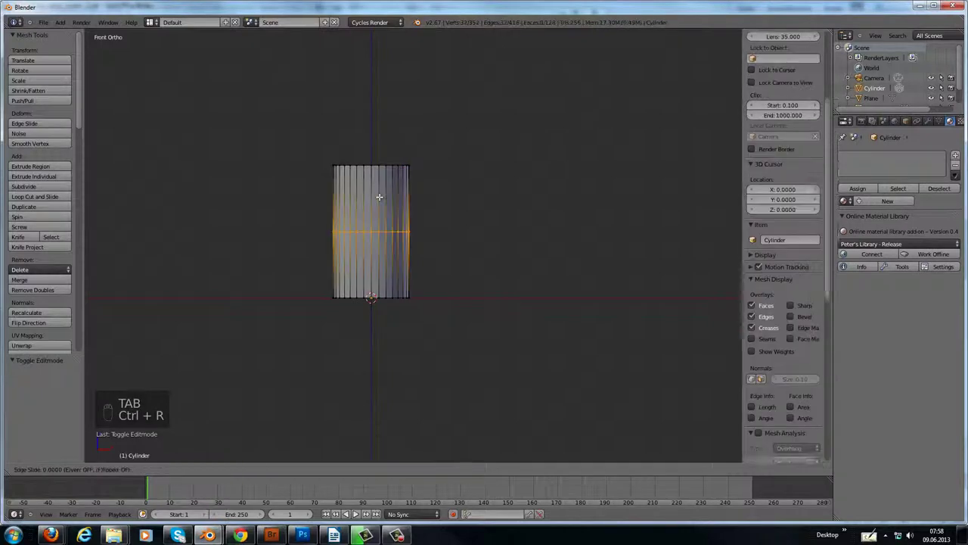
left_click(379, 251)
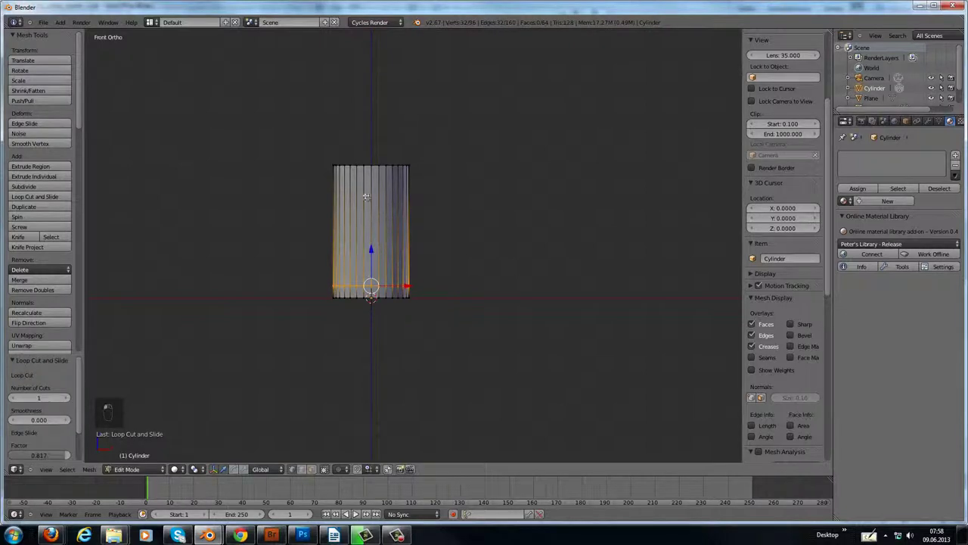
middle_click_drag(366, 199, 365, 204)
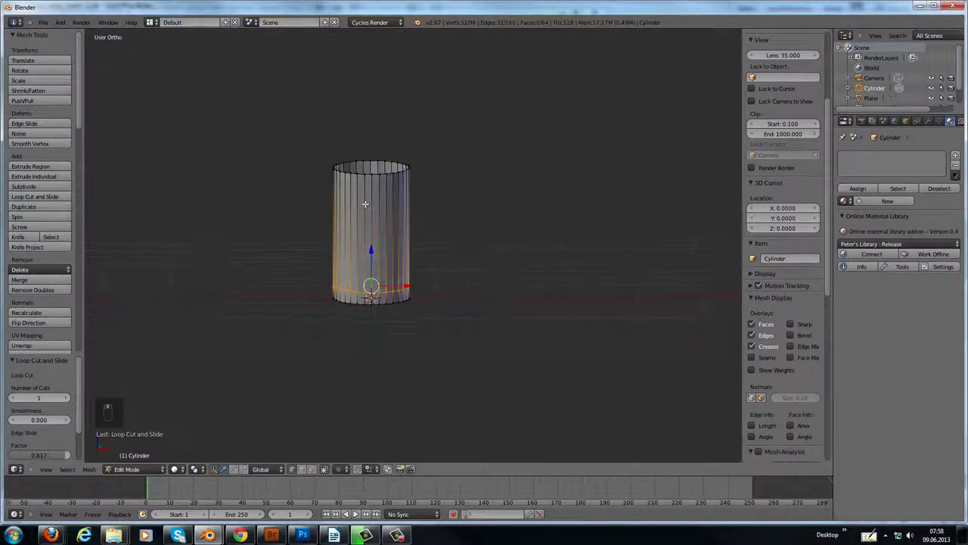
key("ctrl+r")
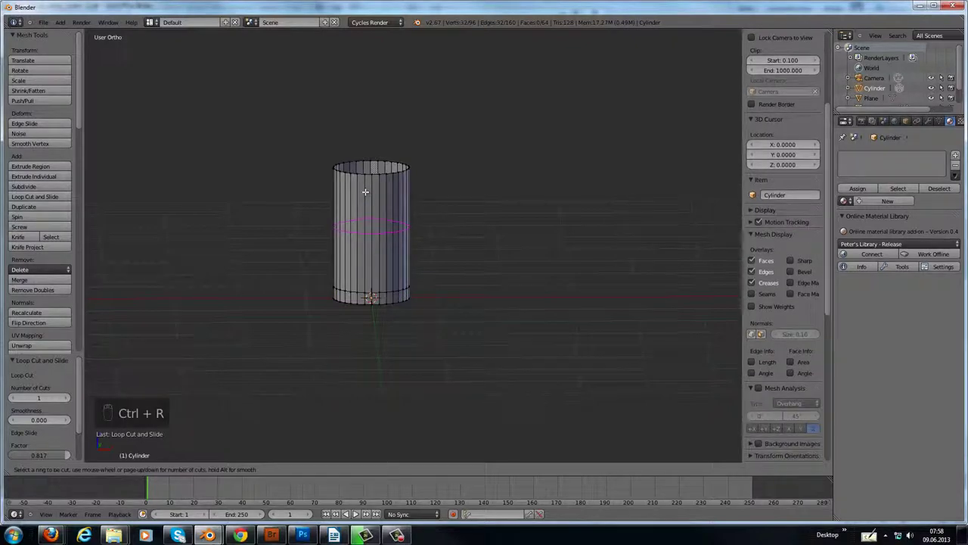
left_click(366, 199)
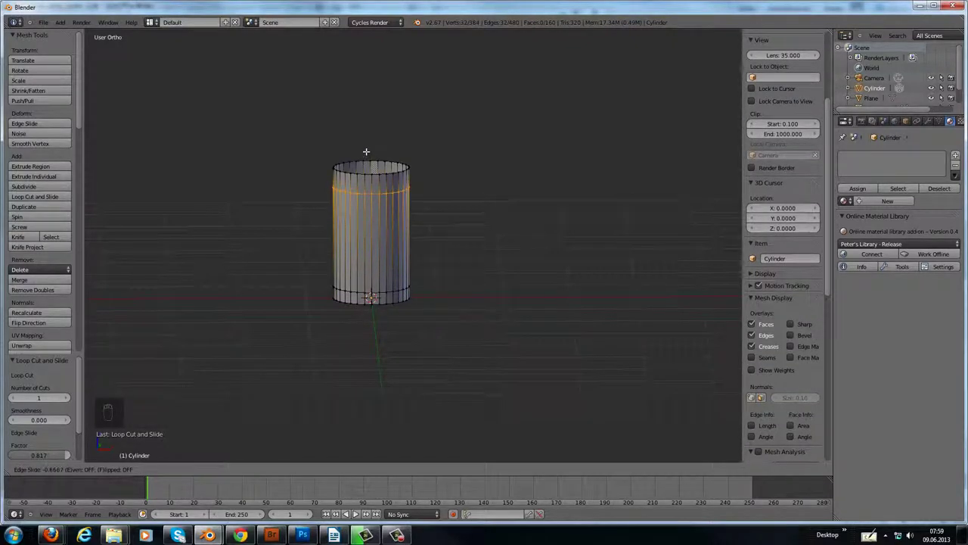
left_click(366, 151)
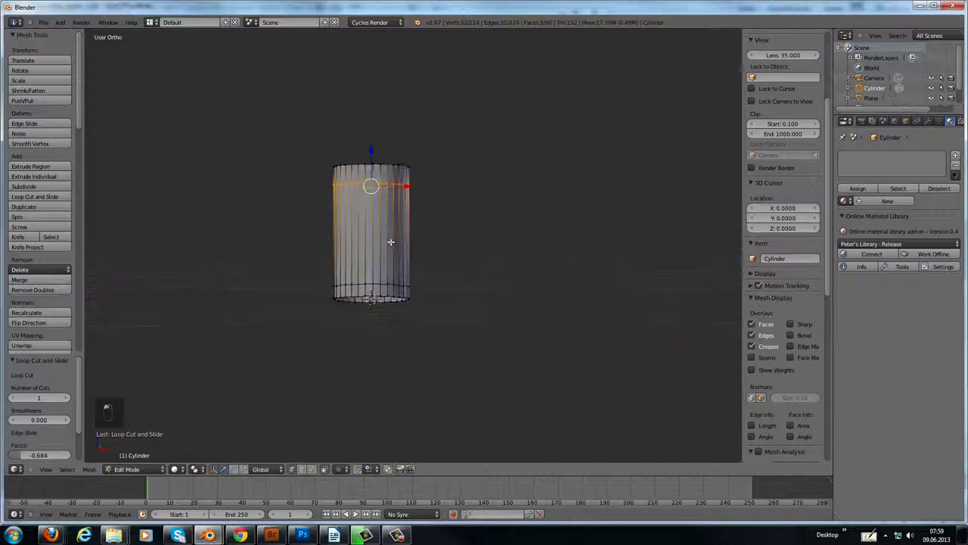
right_click(391, 289)
right_click(392, 290, "alt")
right_click(392, 295, "alt")
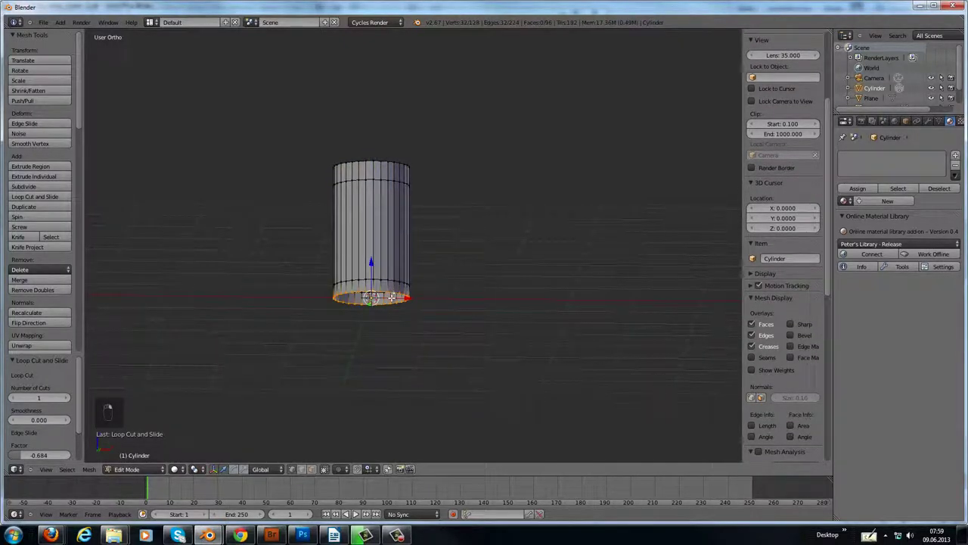
Step: Shrink the bottom rim loop to 0.906 and raise it slightly
key("KP_1")
scroll(388, 305, "up", 4)
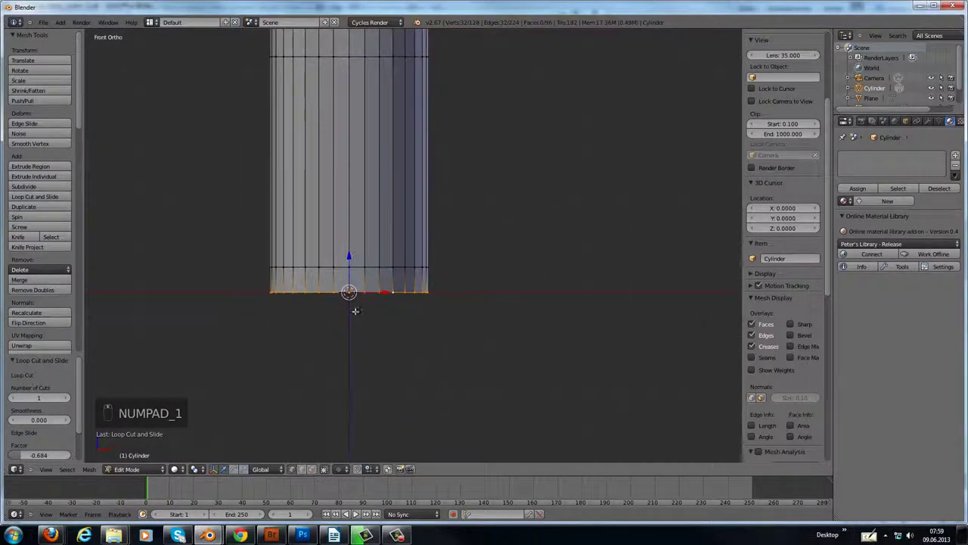
scroll(357, 307, "up", 3)
key("s")
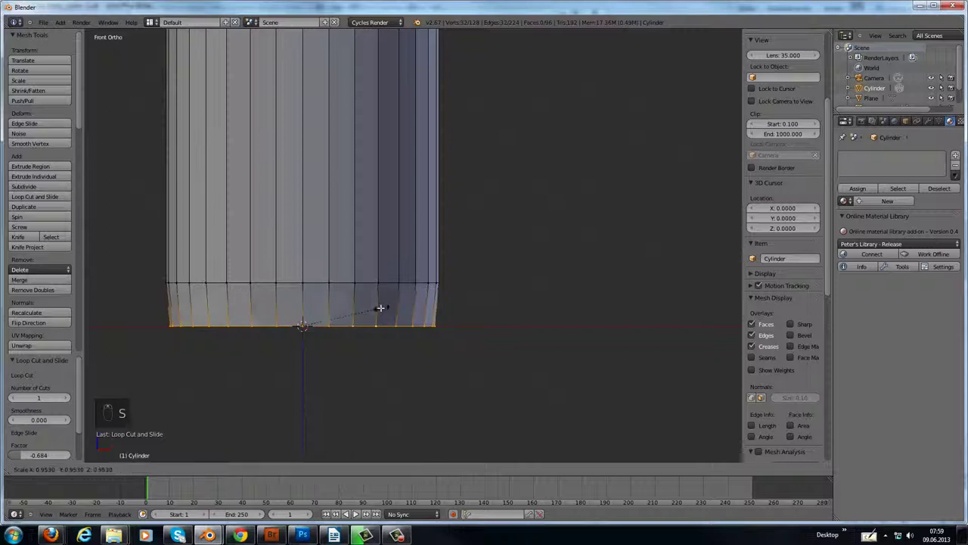
left_click(374, 307)
key("g")
key("z")
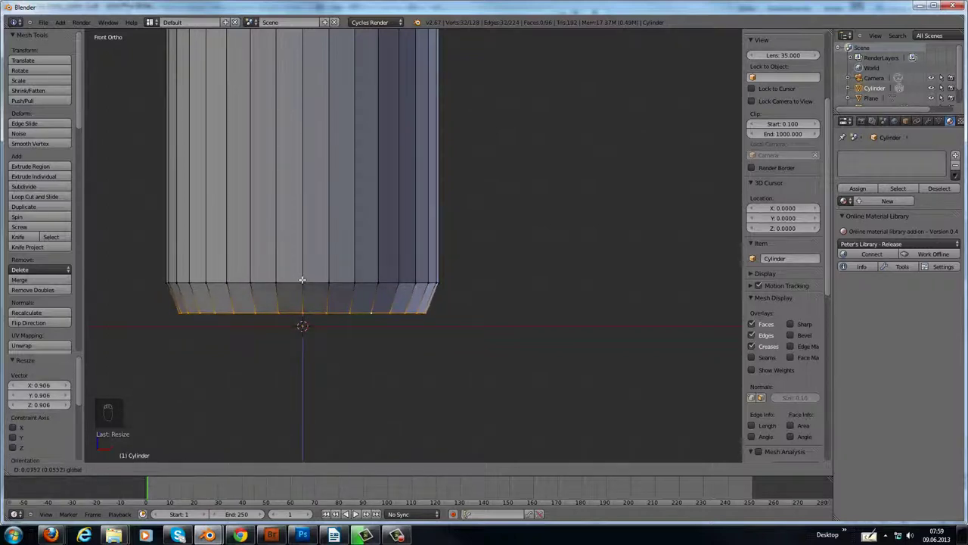
left_click(422, 305)
Step: Extrude the bottom rim inward twice, shrinking the second ring to 0.665 and lowering each
key("e")
left_click(422, 306)
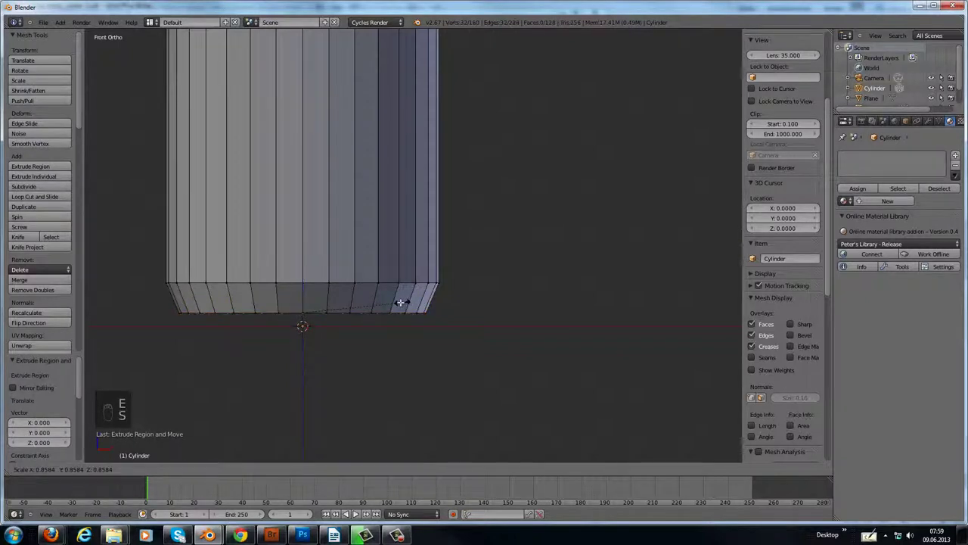
key("s")
left_click(391, 303)
left_click_drag(303, 279, 305, 289)
key("e")
right_click(352, 331)
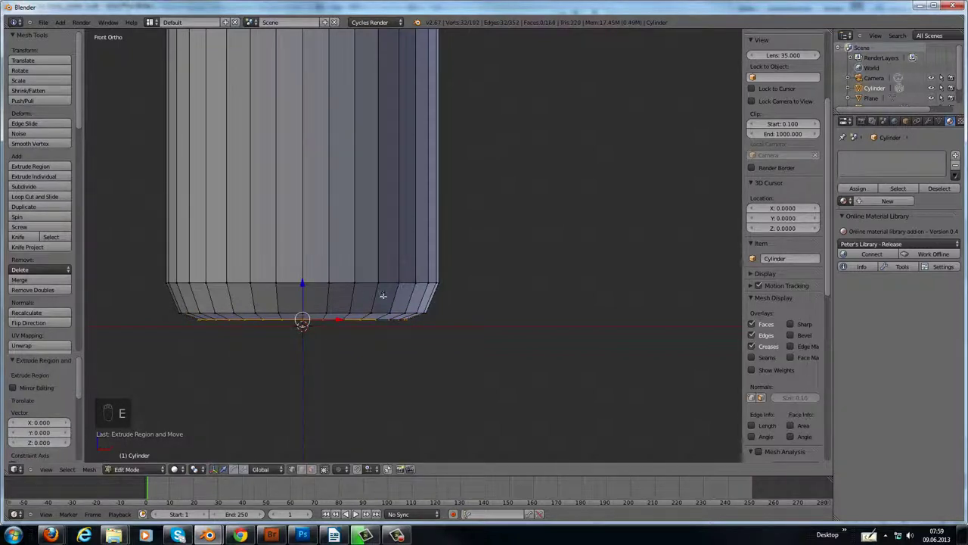
key("s")
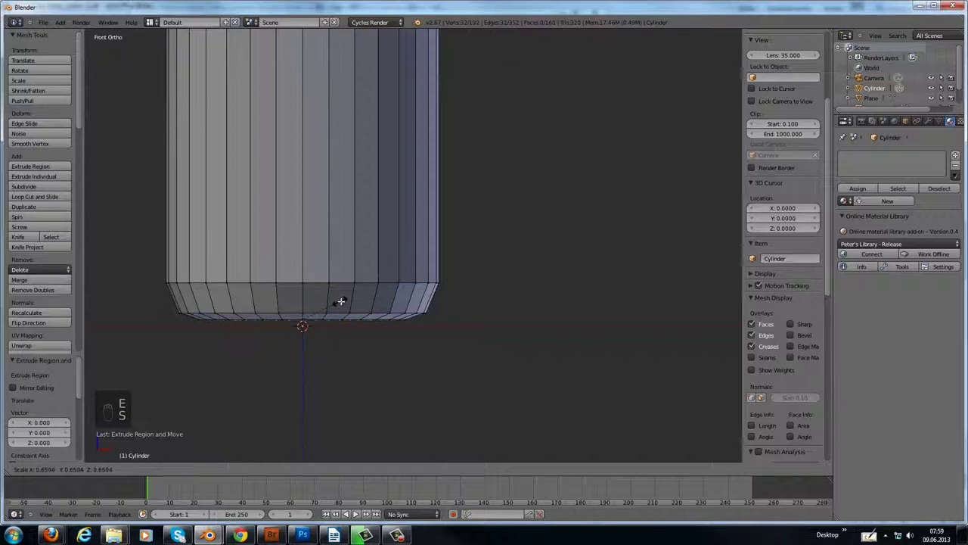
left_click(340, 302)
left_click_drag(303, 285, 303, 290)
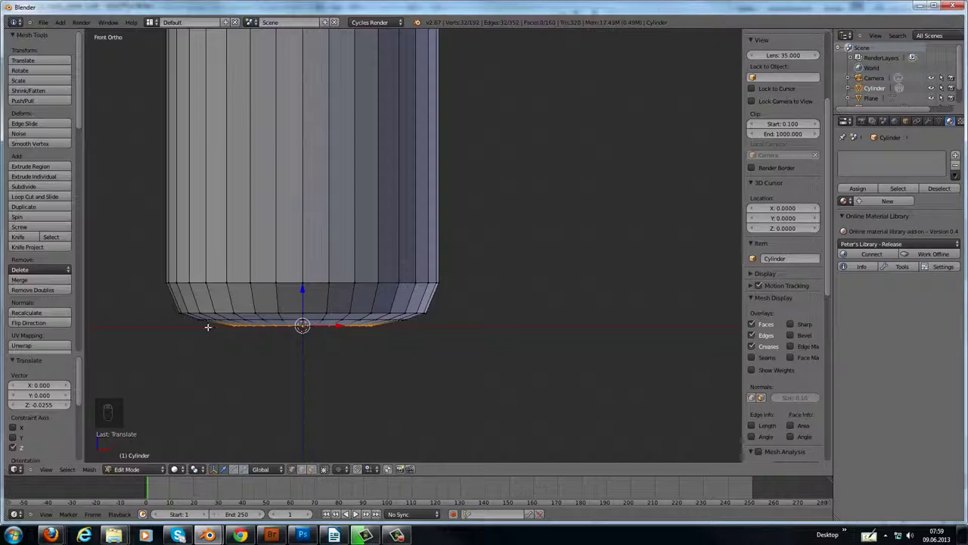
Step: Extrude an inner ring shrunk to 0.401 and merge it at center into one vertex
middle_click_drag(396, 325, 398, 249)
key("e")
right_click(398, 249)
key("s")
left_click(333, 280)
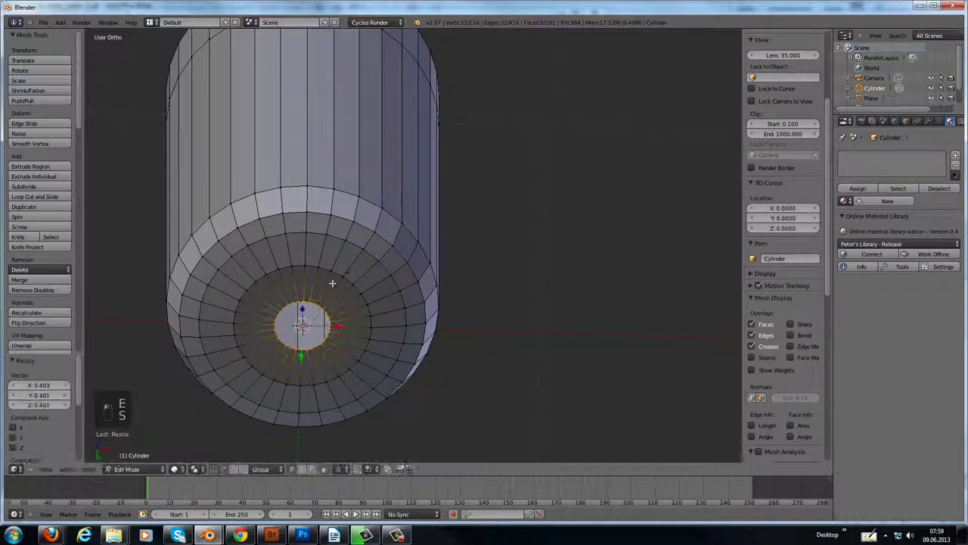
key("w")
left_click(333, 283)
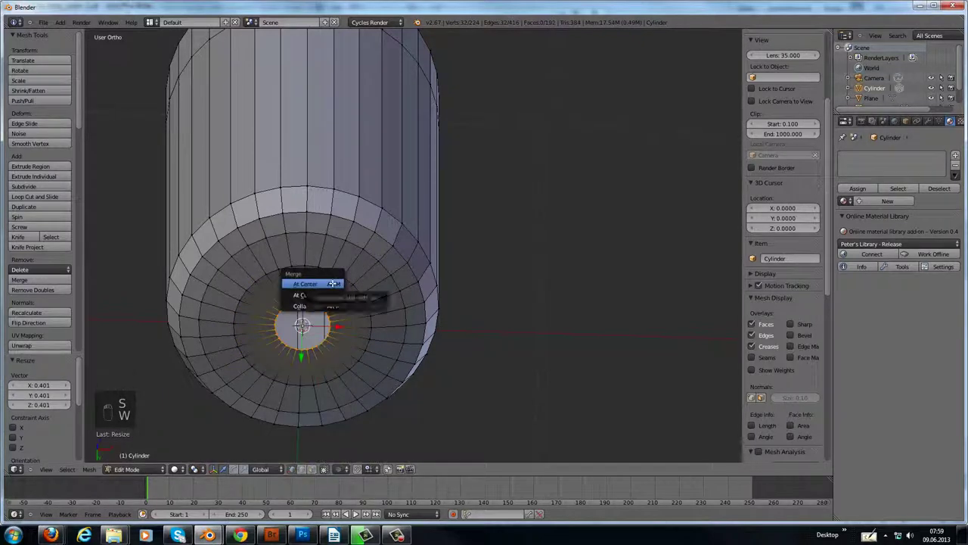
left_click(333, 283)
Step: Check the cylinder from the front and then from directly above
middle_click_drag(459, 255, 393, 271)
key("KP_1")
scroll(416, 203, "down", 2)
key("KP_7")
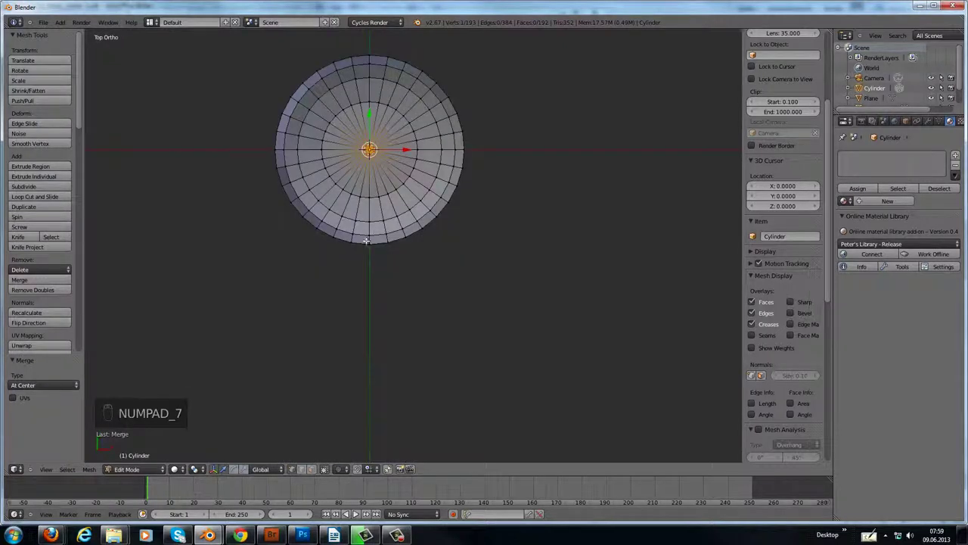
Step: Select a top rim vertex and pull it outward along Y and down on Z
right_click(367, 243)
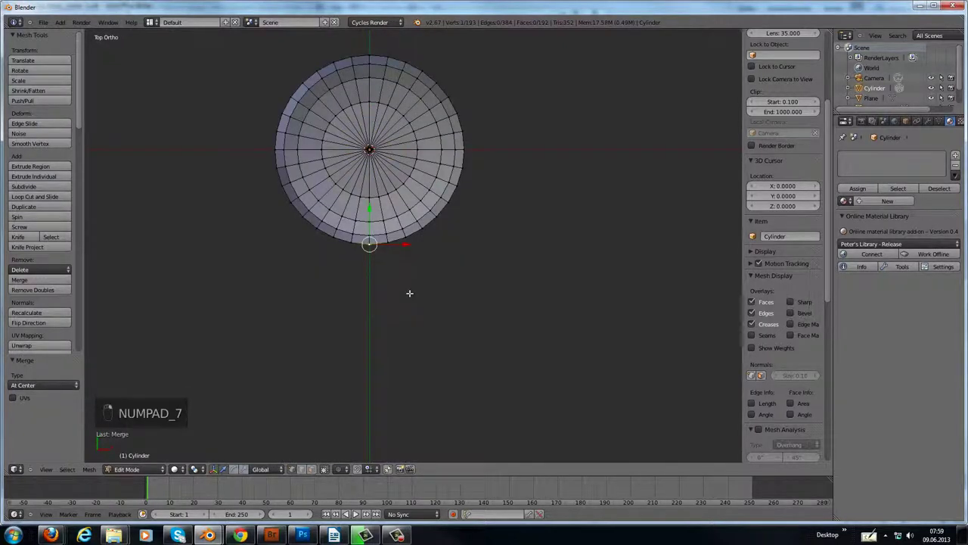
key("KP_1")
key("KP_3")
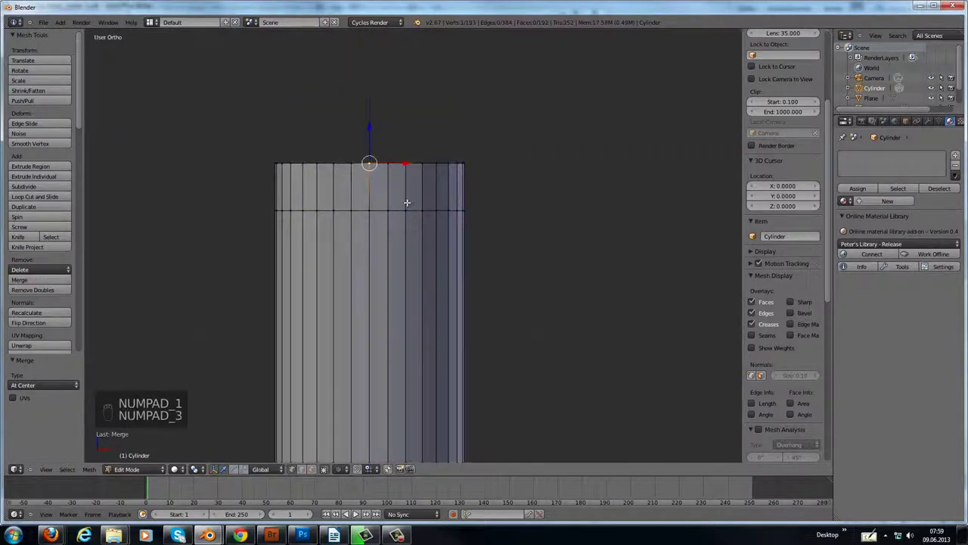
key("g")
key("y")
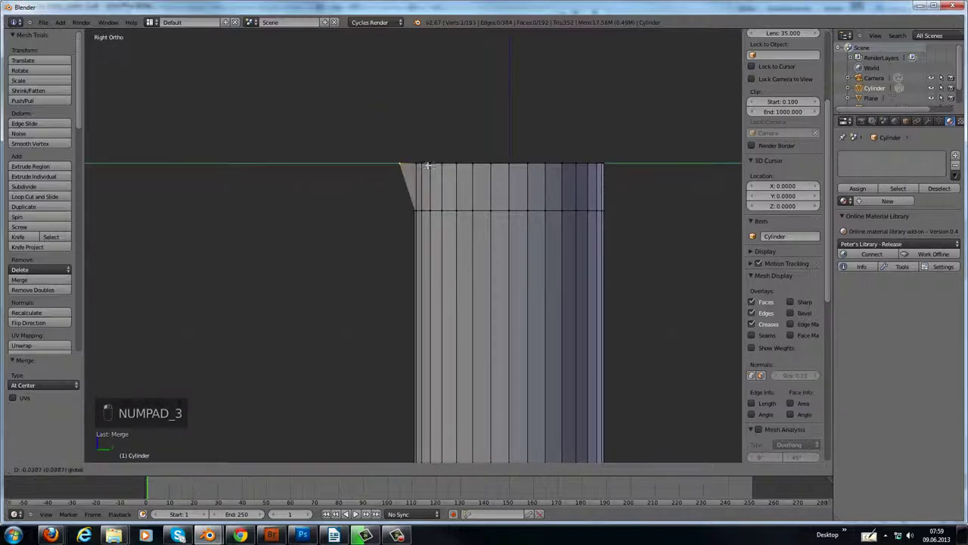
left_click(385, 134)
key("g")
key("z")
left_click(384, 147)
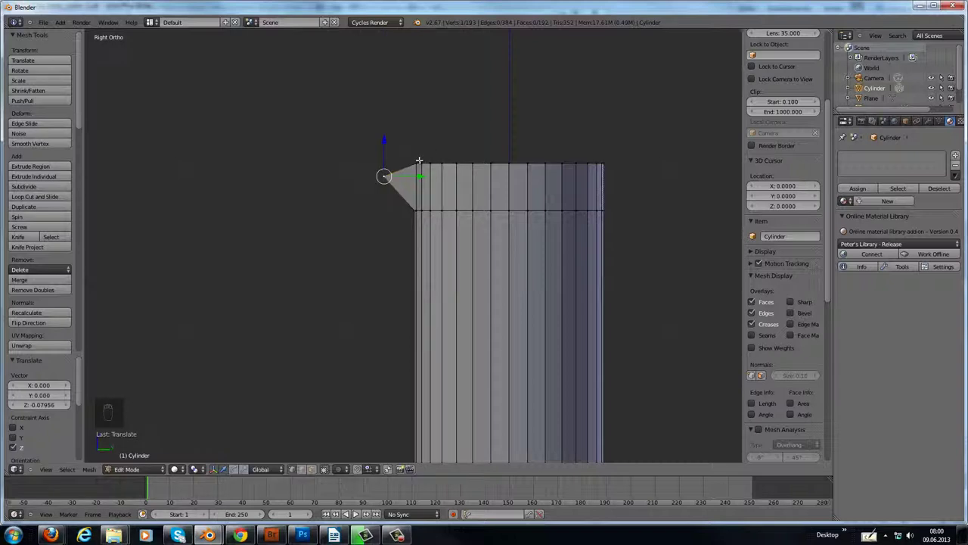
Step: Refine the spout tip with a small Y nudge and a slight lowering
key("KP_8")
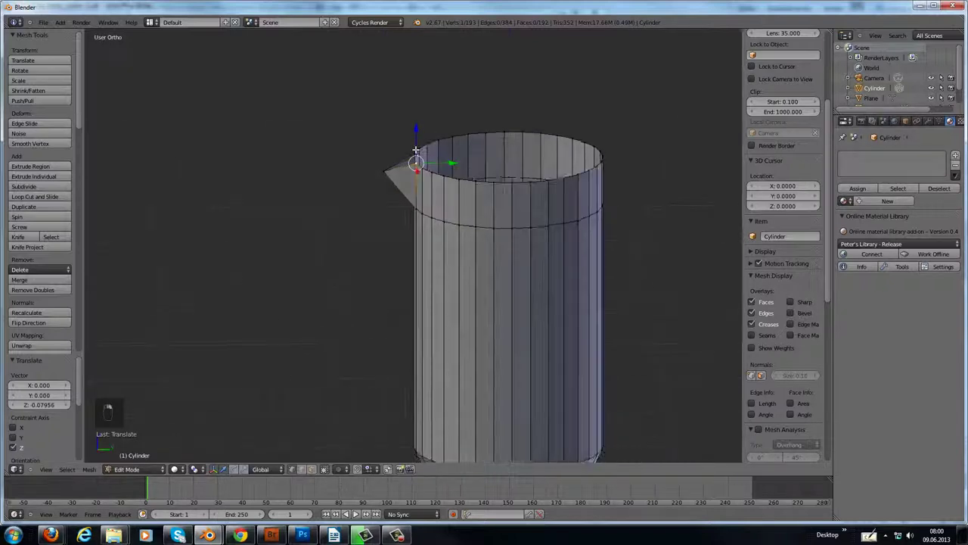
key("g")
key("y")
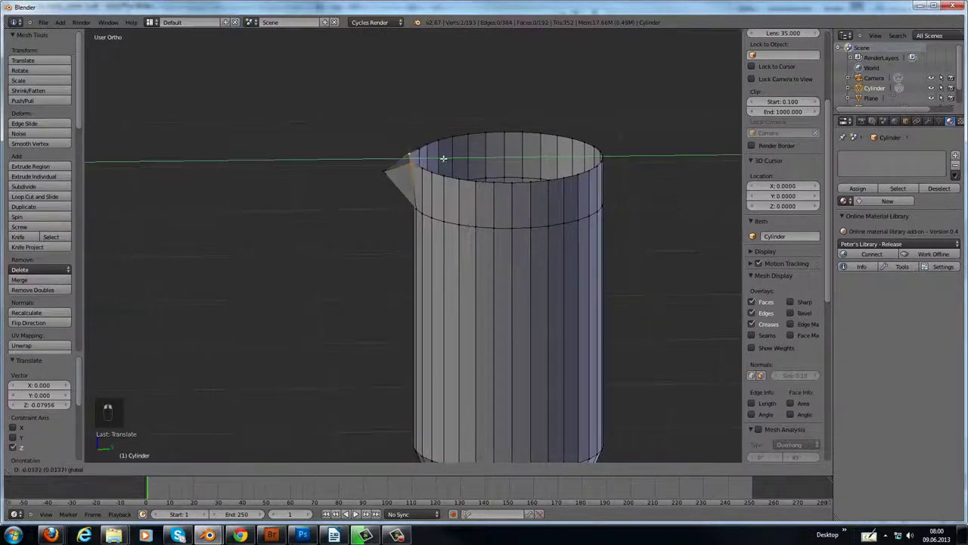
left_click(442, 158)
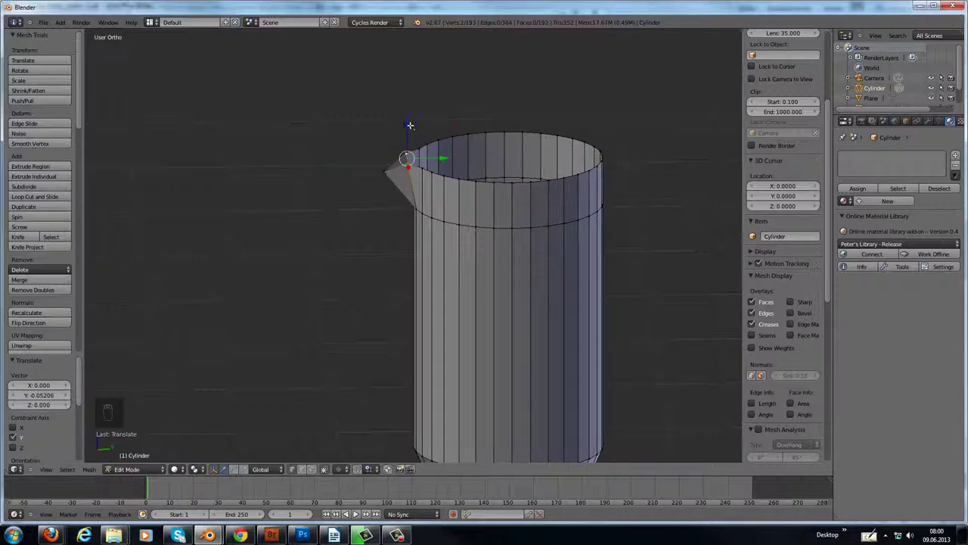
key("g")
key("z")
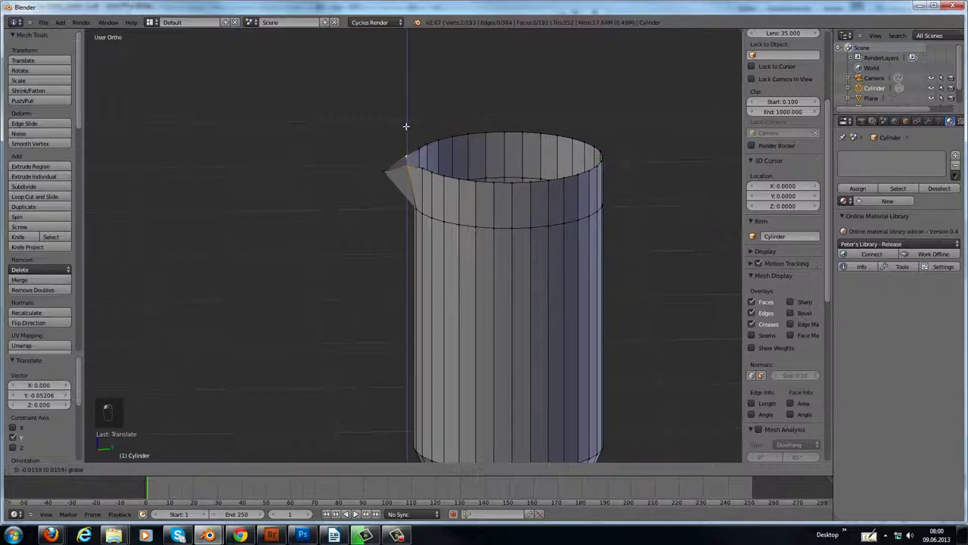
left_click(393, 150)
left_click_drag(384, 139, 385, 141)
Step: Return to Object Mode and apply the beaker's rotation and scale
key("Tab")
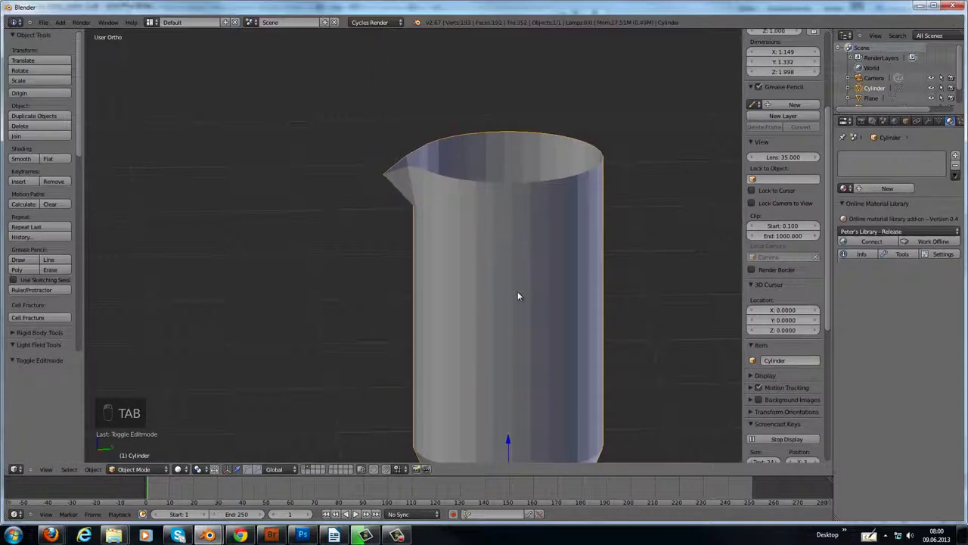
middle_click_drag(518, 288, 519, 277)
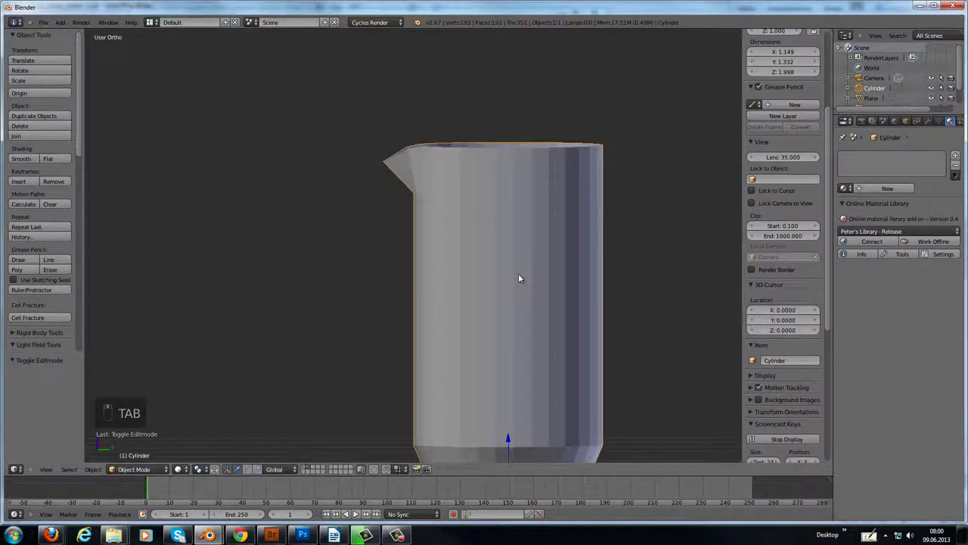
key("ctrl+a")
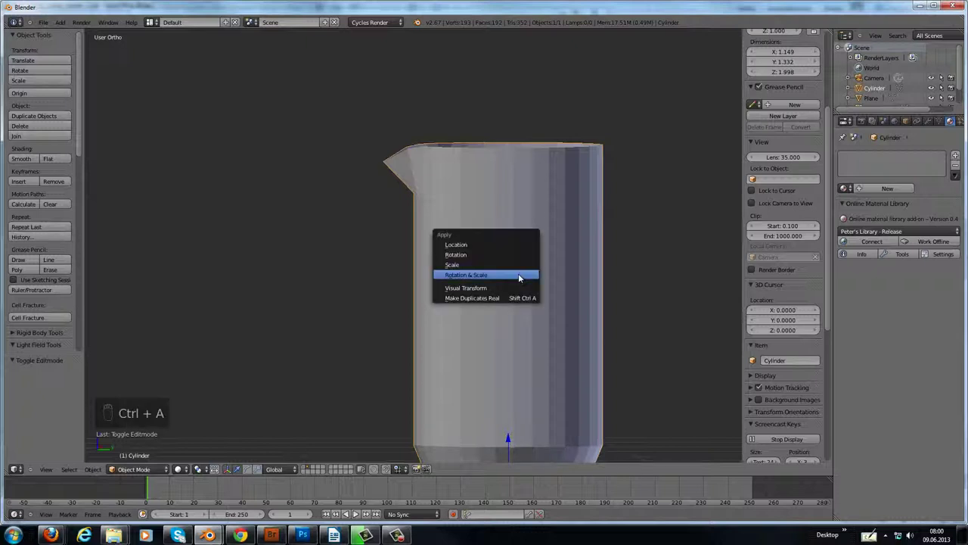
left_click(518, 278)
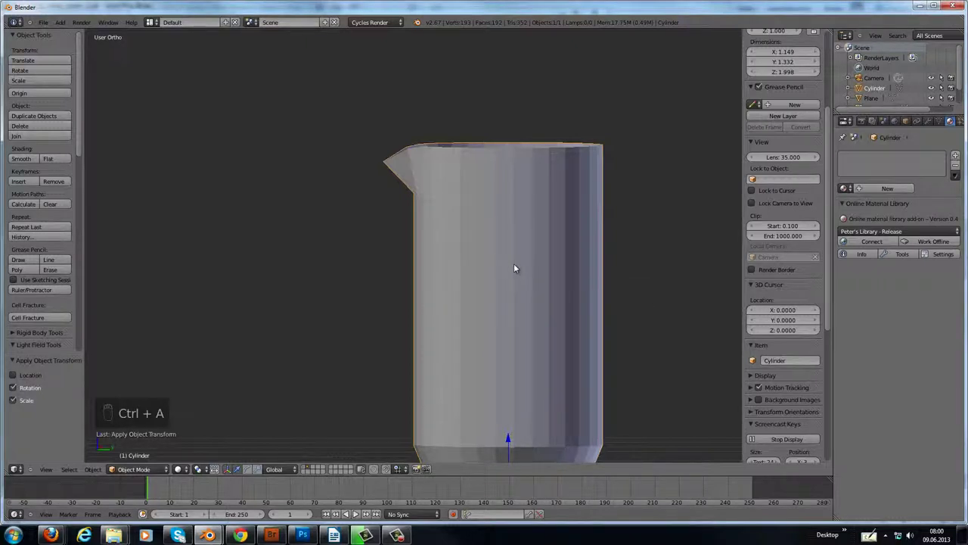
Step: Shade the beaker smooth and add a level 3 Subdivision Surface, with render levels also set to 3
key("KP_3")
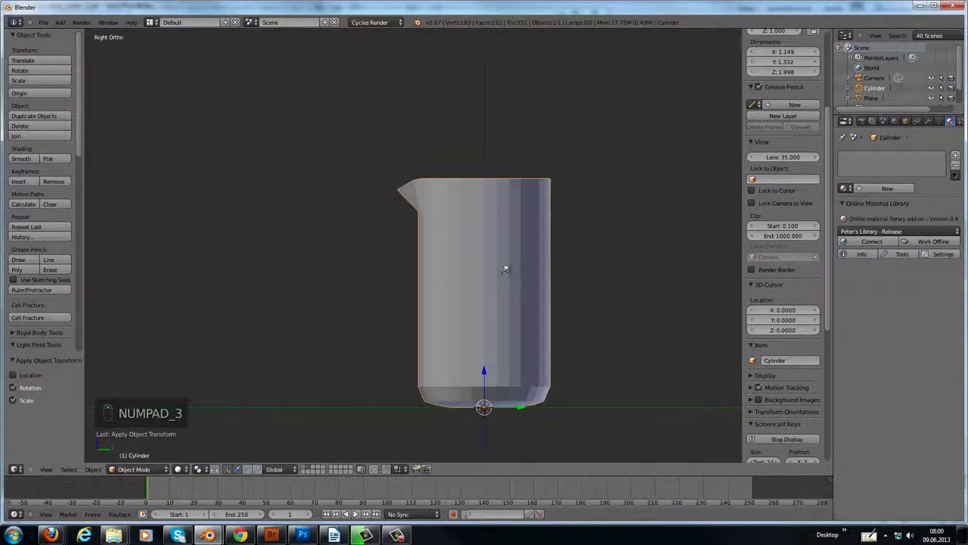
left_click(21, 159)
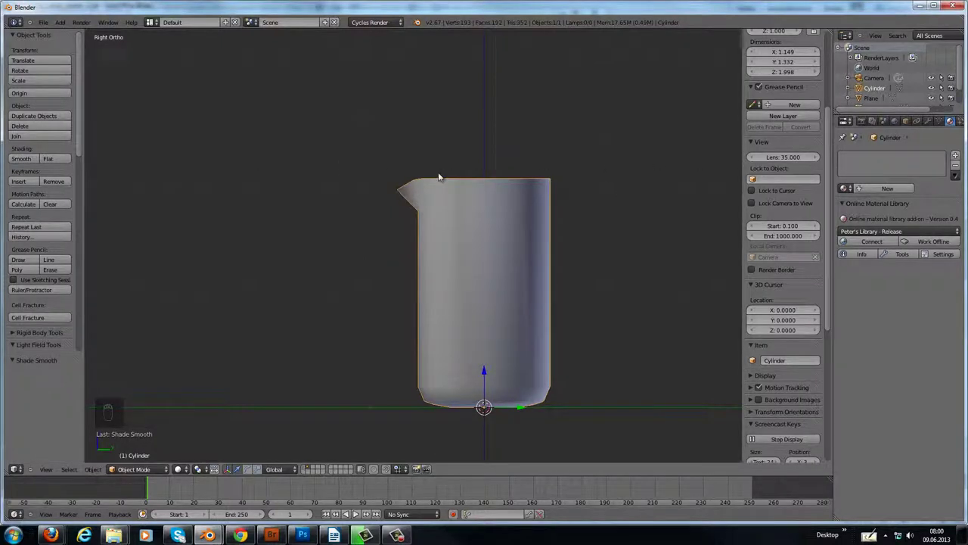
key("ctrl+3")
key("ctrl+3")
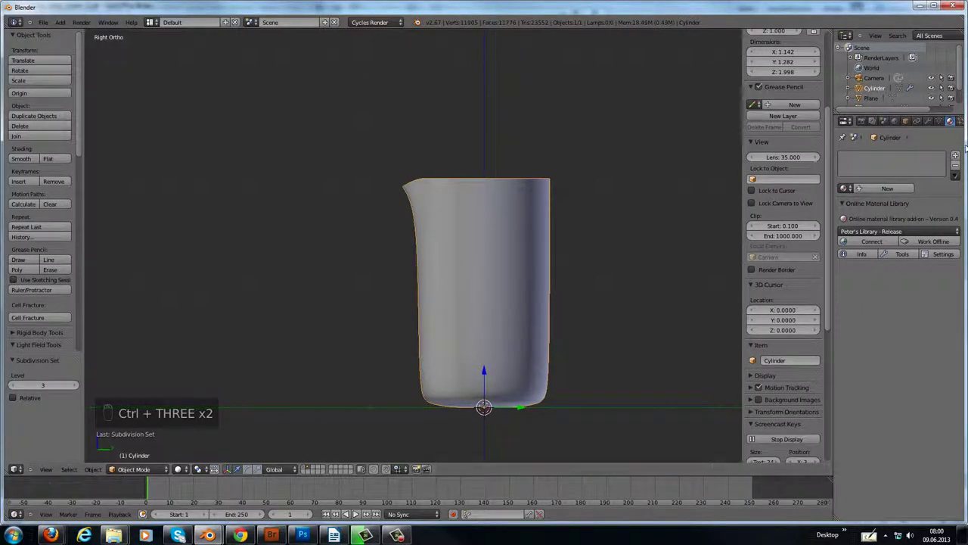
left_click(928, 121)
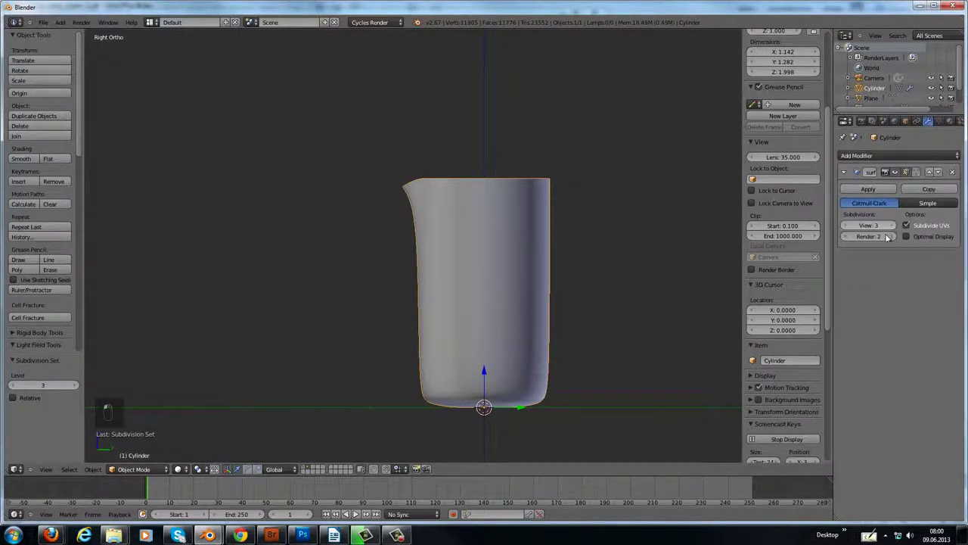
left_click(886, 237)
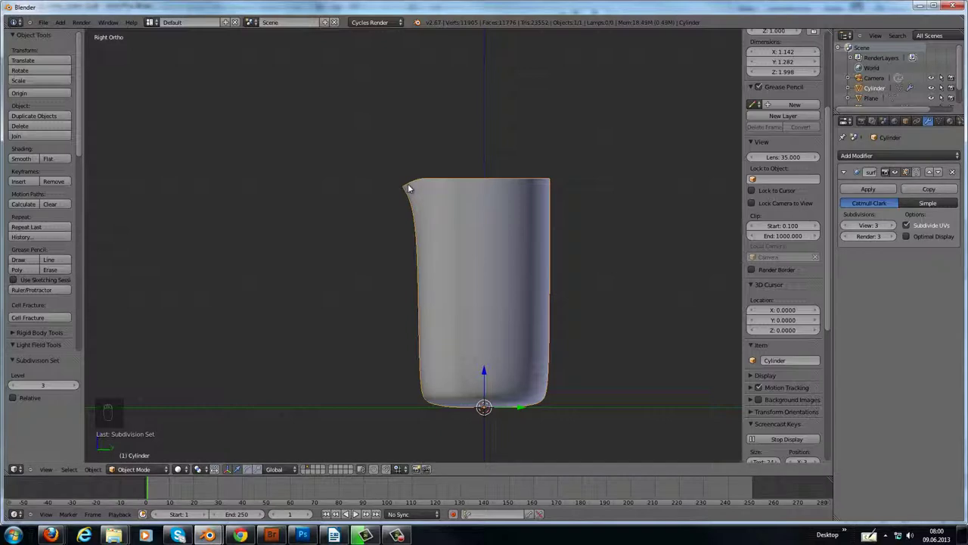
Step: Move the spout tip vertex 0.167 further out on Y and slightly lower, then return to Object Mode
key("Tab")
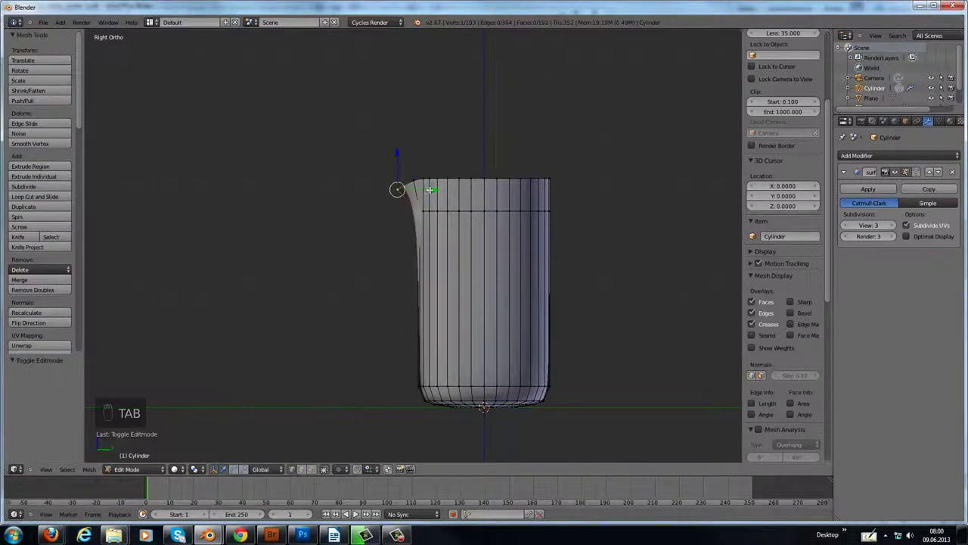
left_click_drag(428, 189, 425, 164)
middle_click_drag(425, 164, 471, 160)
key("Tab")
middle_click_drag(485, 198, 730, 242)
key("KP_1")
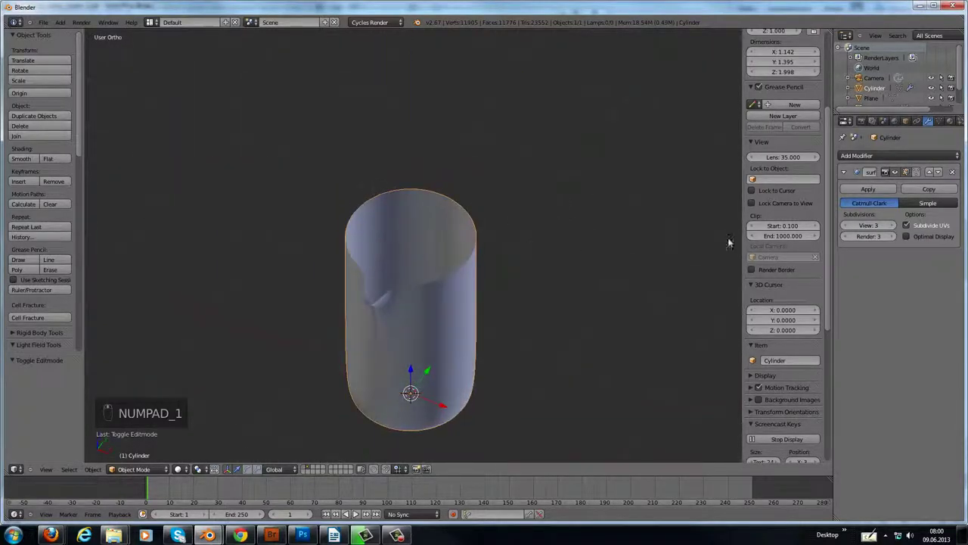
Step: Add a Solidify modifier (thickness 0.01, offset -1) after the Subdivision Surface, viewed from the right
left_click(888, 154)
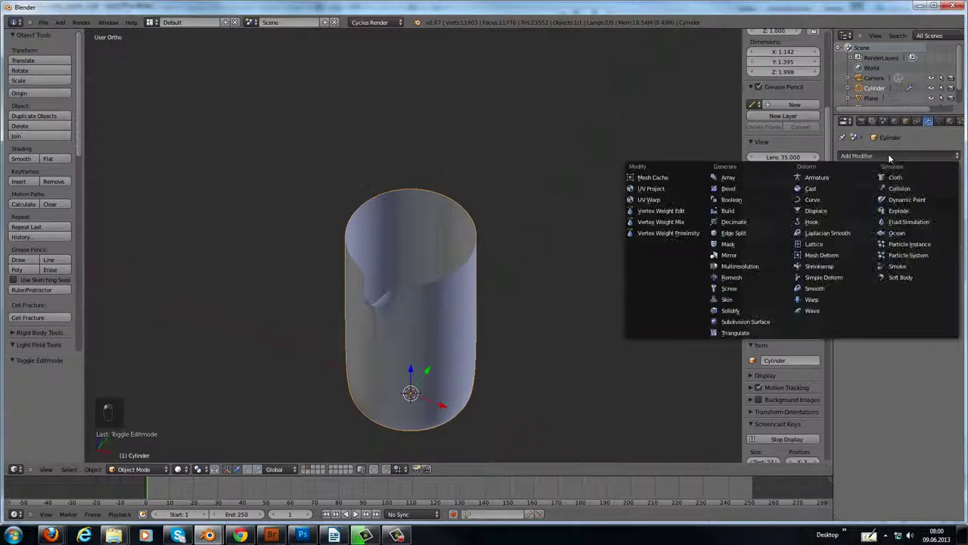
left_click(730, 310)
middle_click_drag(447, 309, 396, 266)
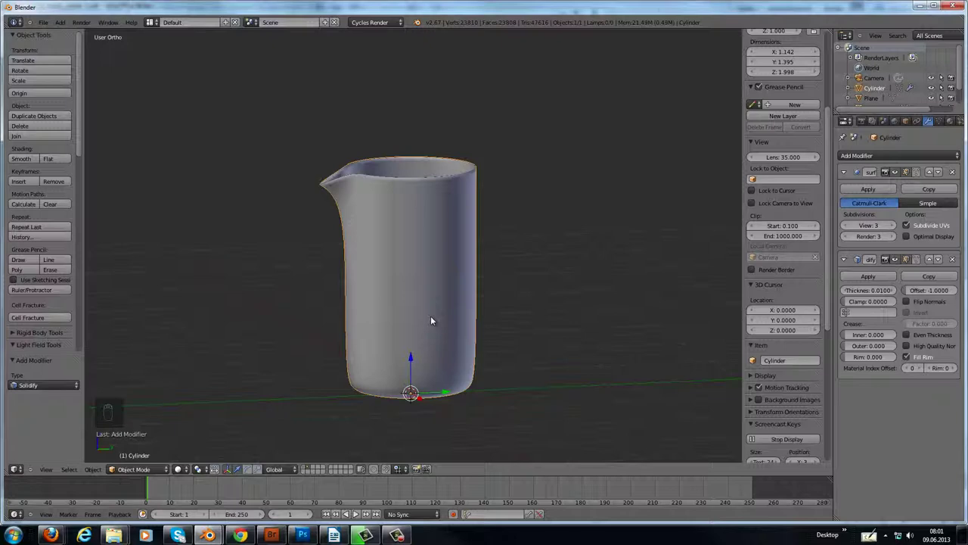
key("KP_3")
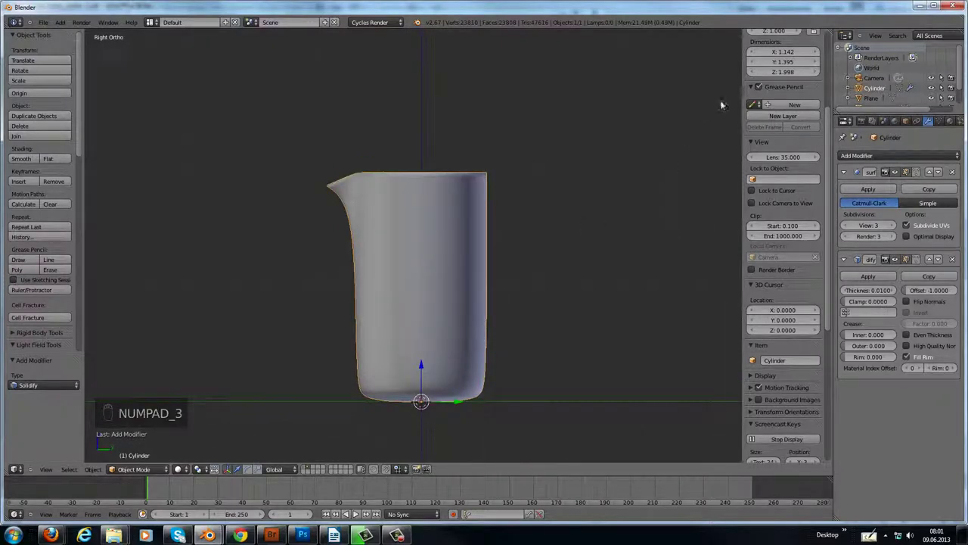
Step: Create a new grease pencil layer and sketch the stand frame and a band around the beaker
left_click(791, 104)
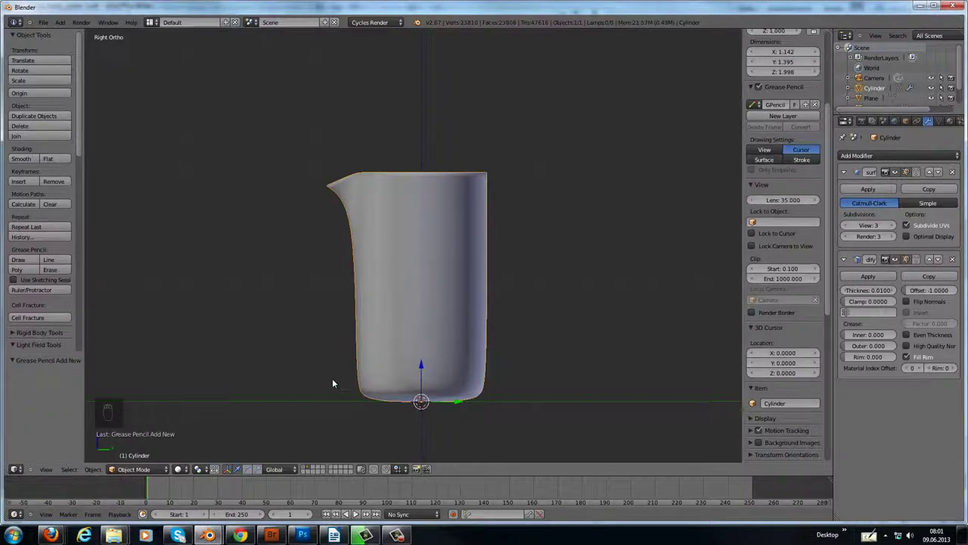
key("d")
mouse_move(351, 396)
left_mouse_down()
mouse_move(351, 373)
mouse_move(498, 370)
mouse_move(499, 398)
left_mouse_up()
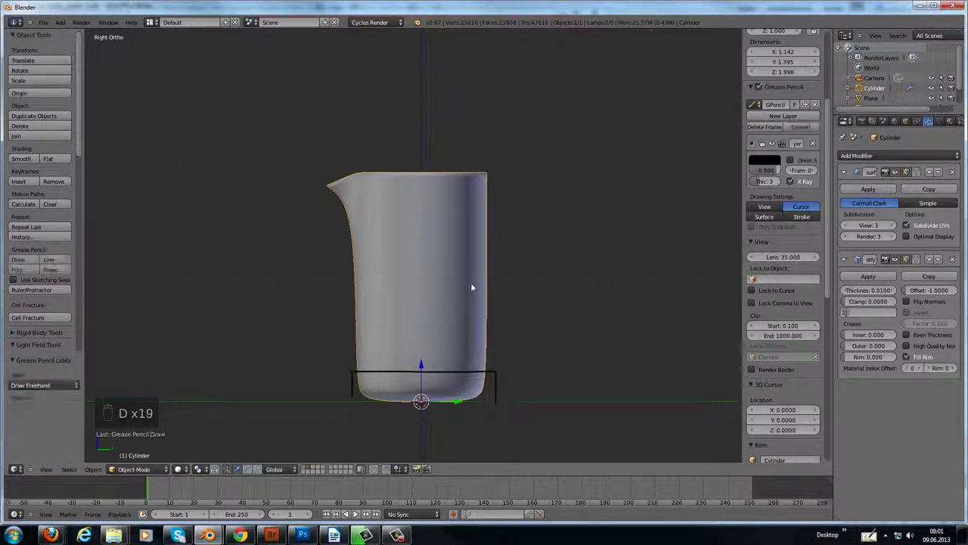
mouse_move(496, 242)
left_mouse_down()
mouse_move(345, 247)
mouse_move(444, 272)
mouse_move(504, 271)
left_mouse_up()
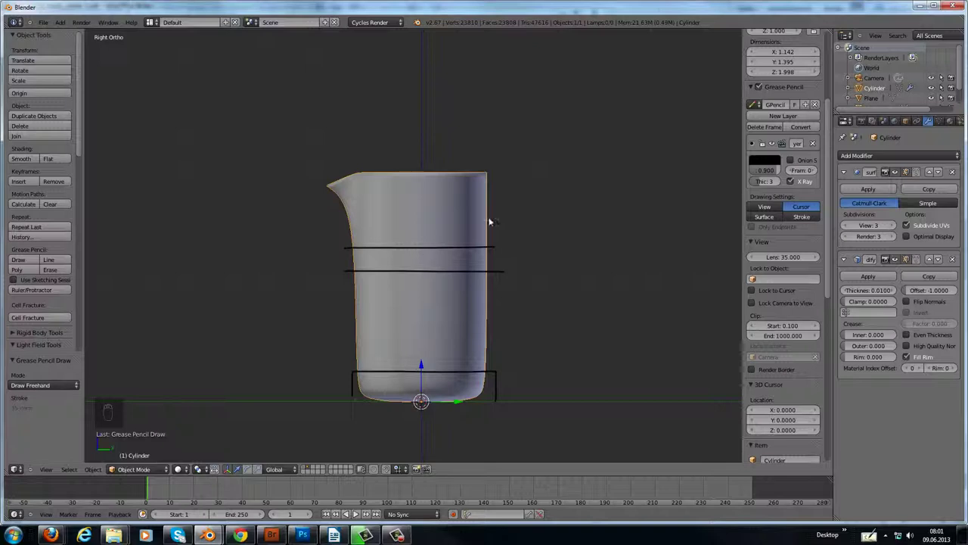
Step: Sketch the curved handle on the beaker's right side
left_click(494, 252)
mouse_move(495, 252)
left_mouse_down()
mouse_move(532, 201)
mouse_move(557, 209)
mouse_move(568, 227)
mouse_move(568, 298)
mouse_move(502, 378)
left_mouse_up()
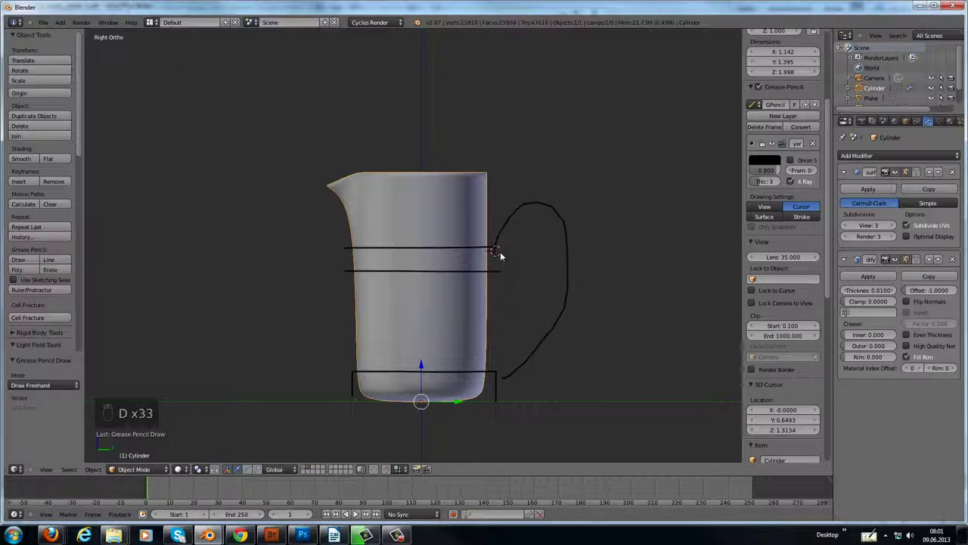
key("d")
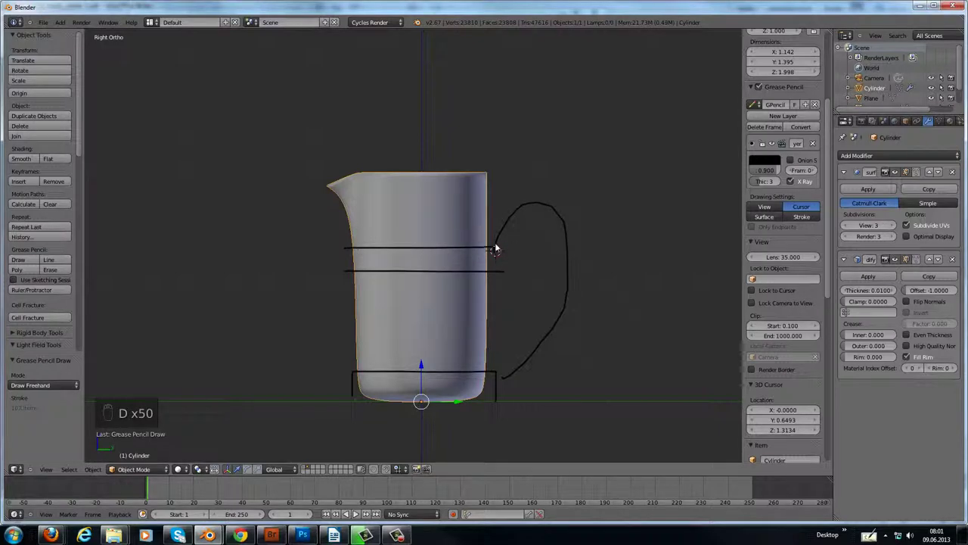